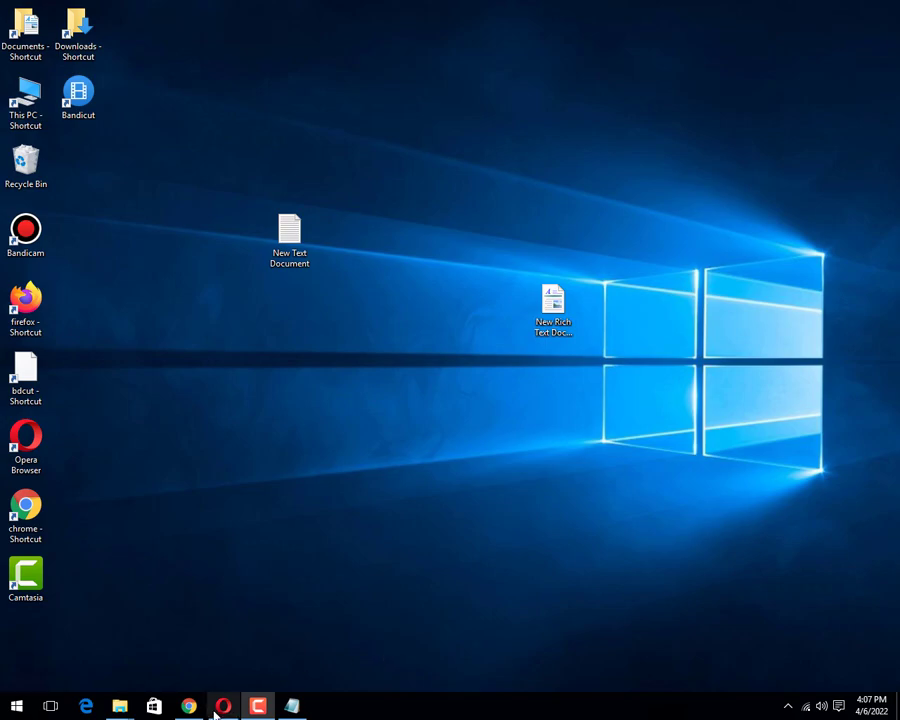
- Bring Chrome back and open the Channel basic info in Studio Settings, showing country and keywords
mouse_move(190, 703)
left_click(177, 639)
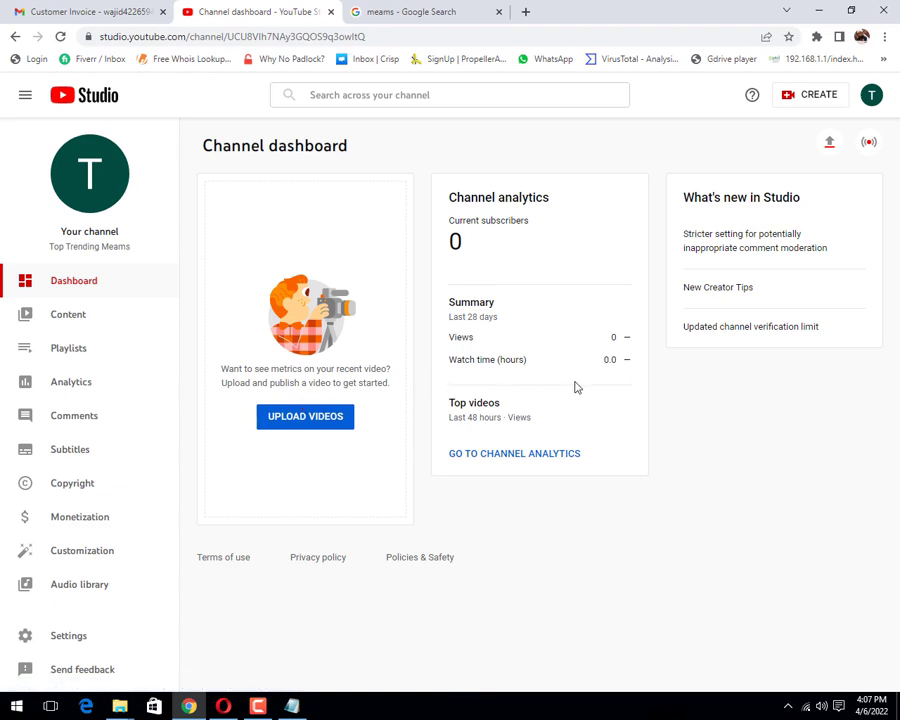
left_click(70, 637)
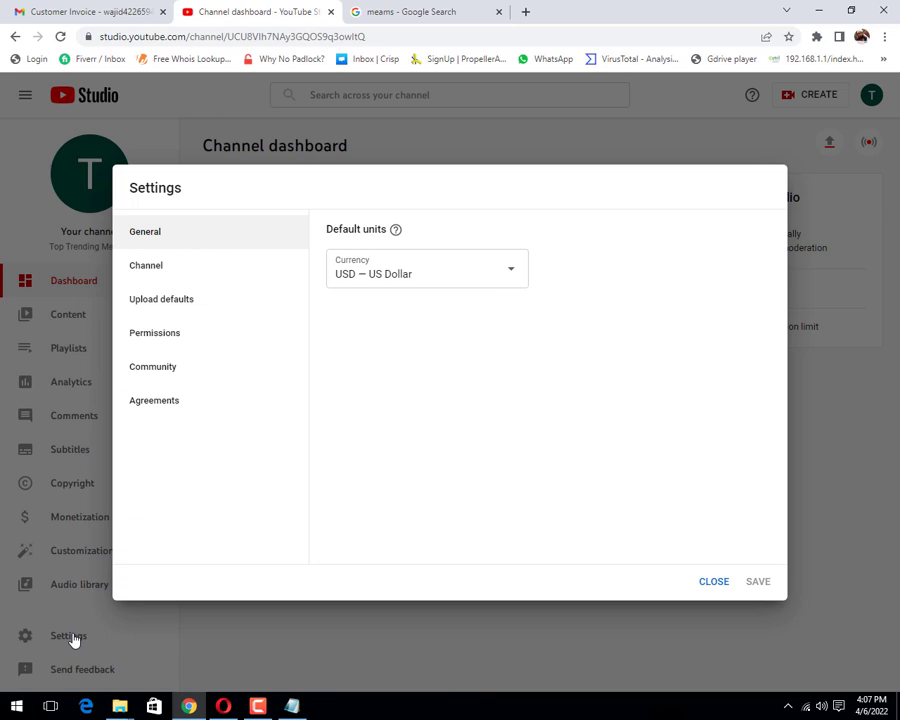
left_click(155, 276)
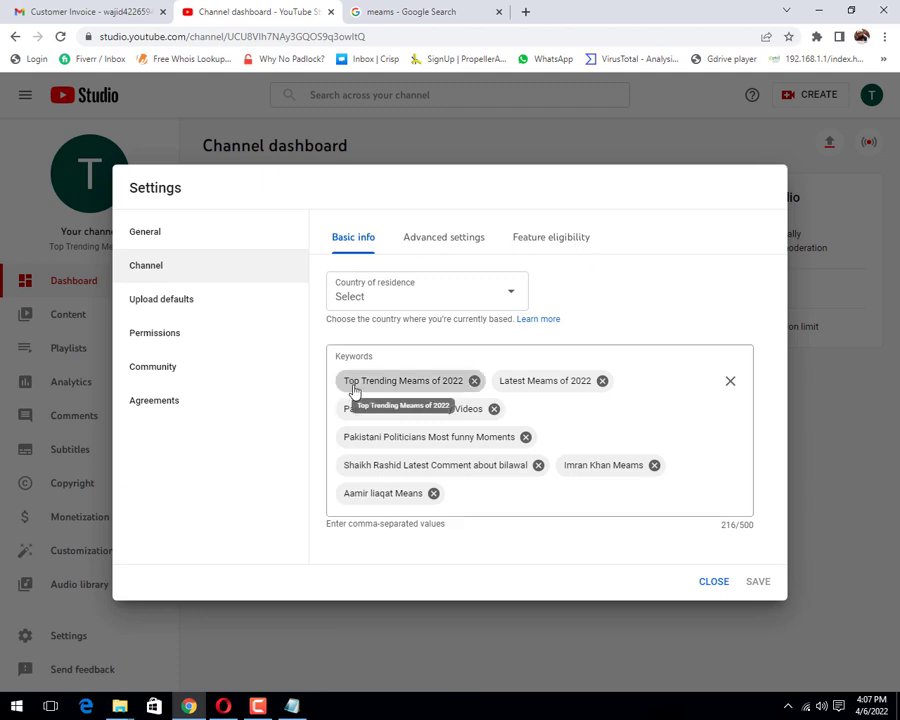
- Choose Pakistan from the country of residence list
left_click(386, 296)
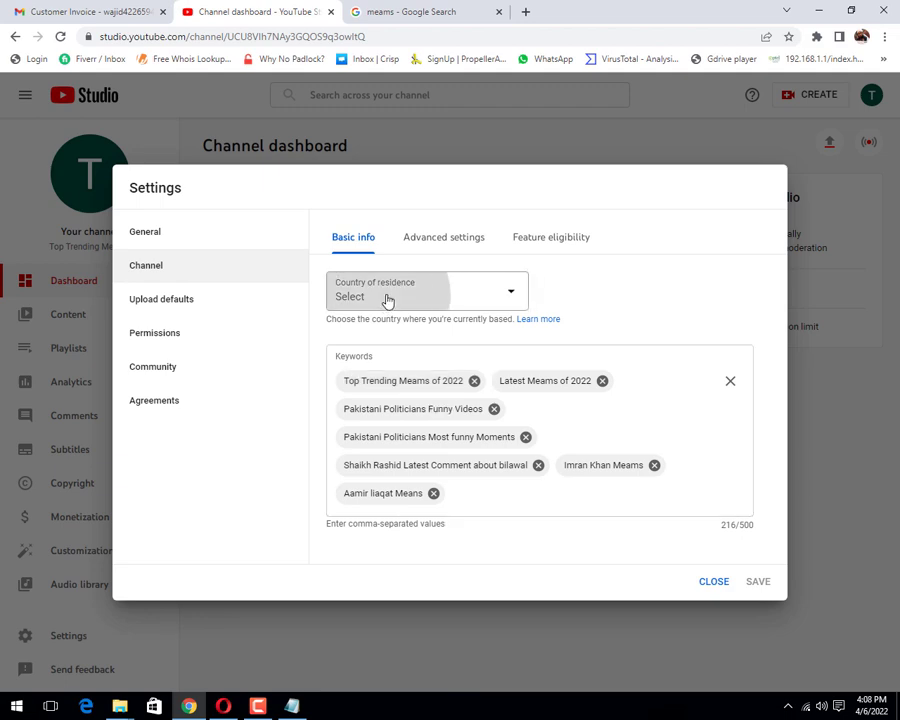
scroll(451, 487, "down", 18)
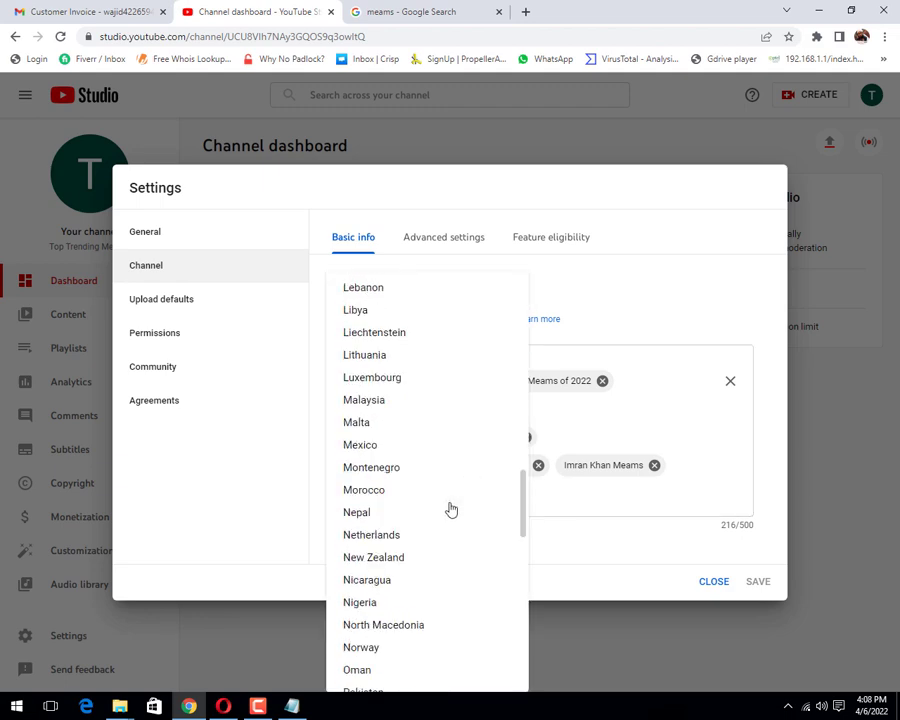
scroll(410, 580, "down", 5)
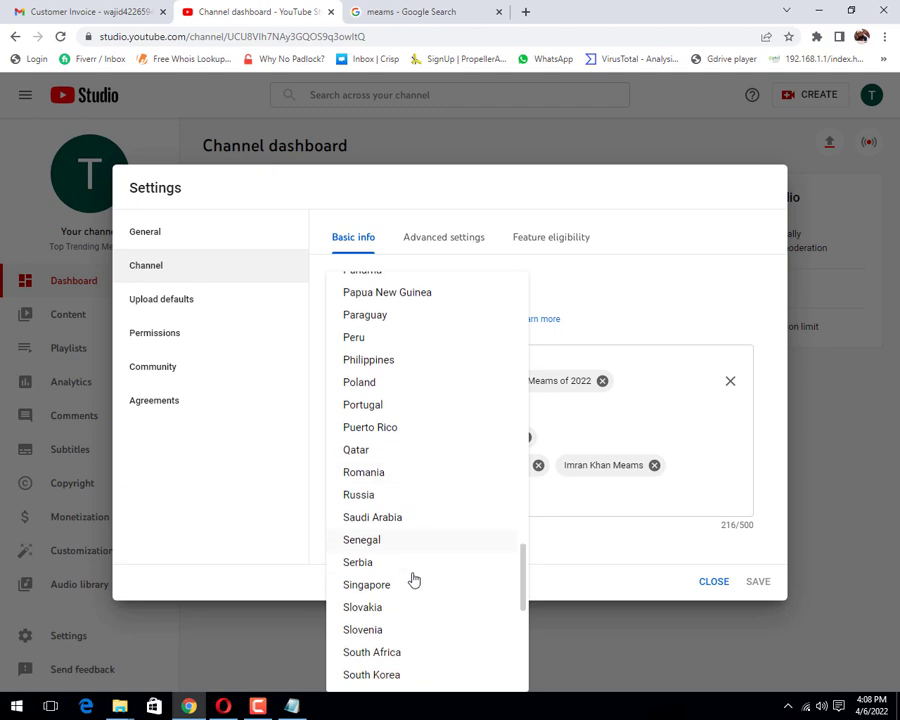
scroll(414, 579, "down", 2)
scroll(414, 572, "down", 2)
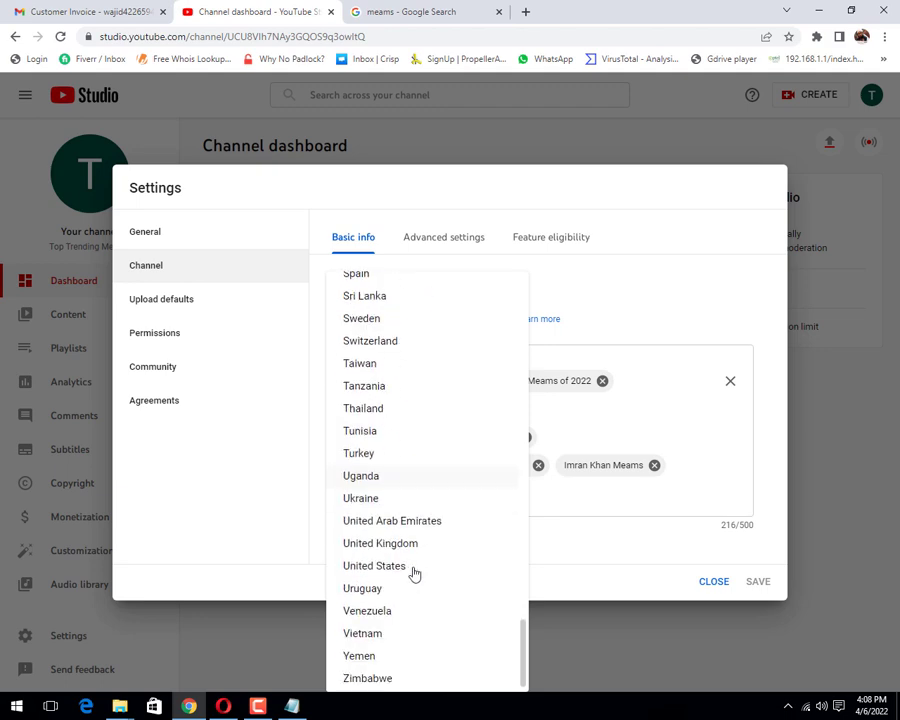
scroll(407, 560, "up", 5)
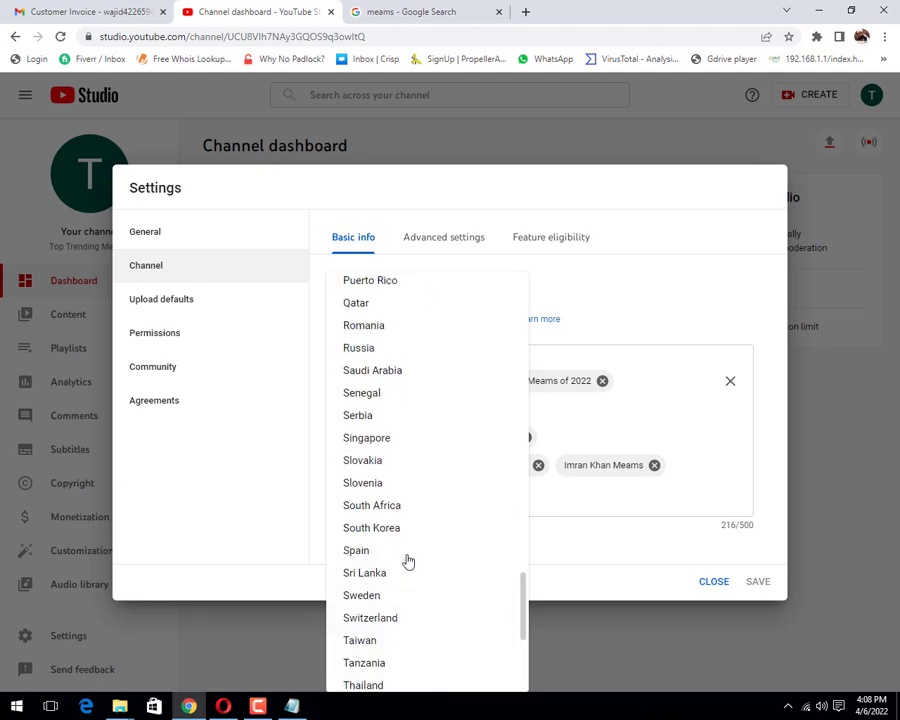
scroll(388, 423, "up", 1)
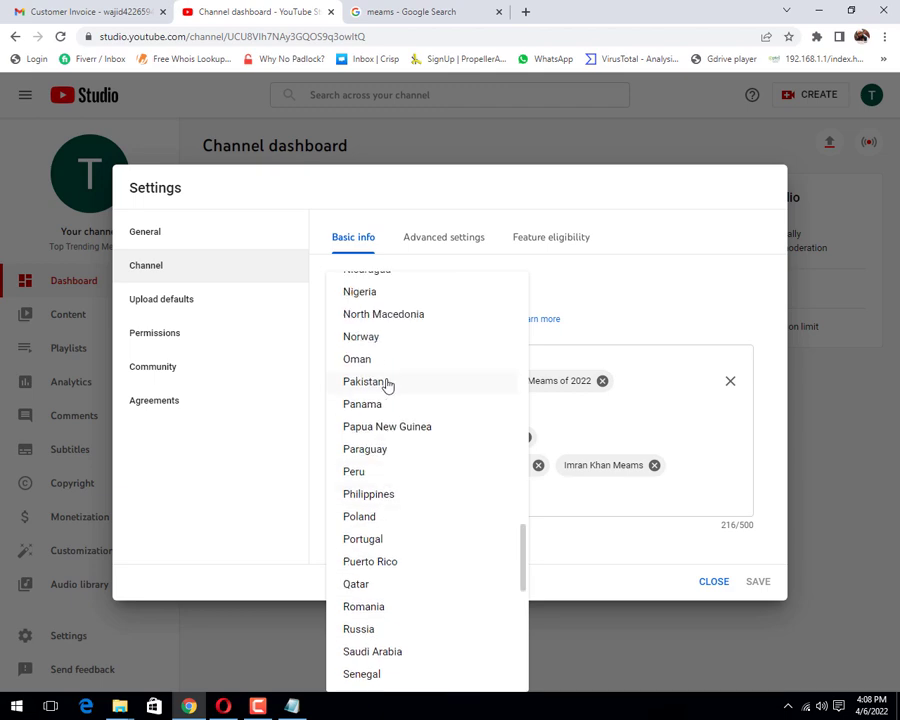
left_click(386, 381)
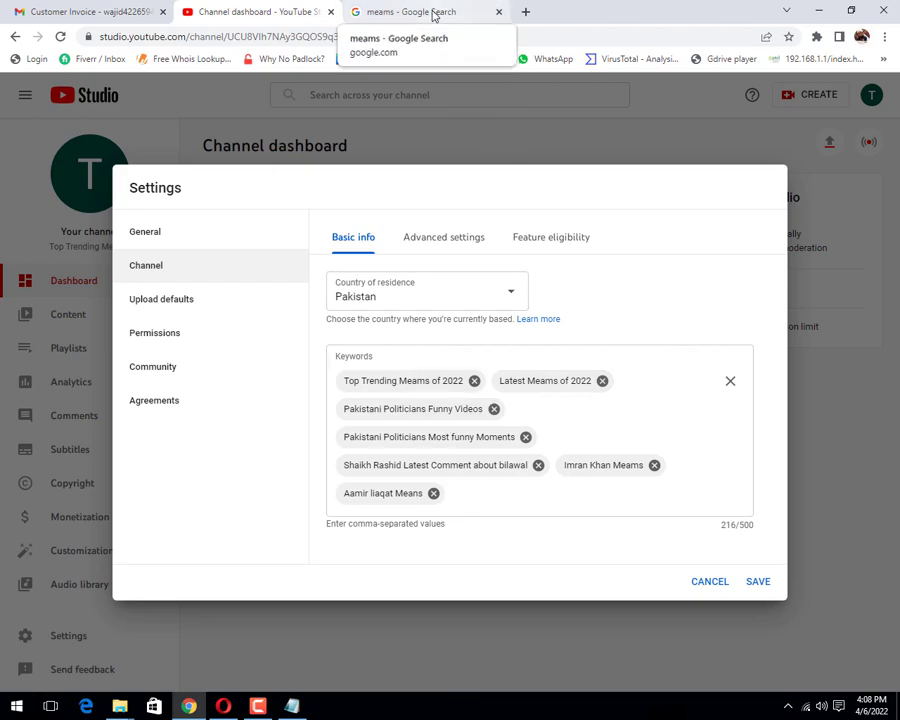
- Search Google for 'most trending meams' and scroll down to the related searches
left_click(433, 13)
scroll(844, 458, "down", 15)
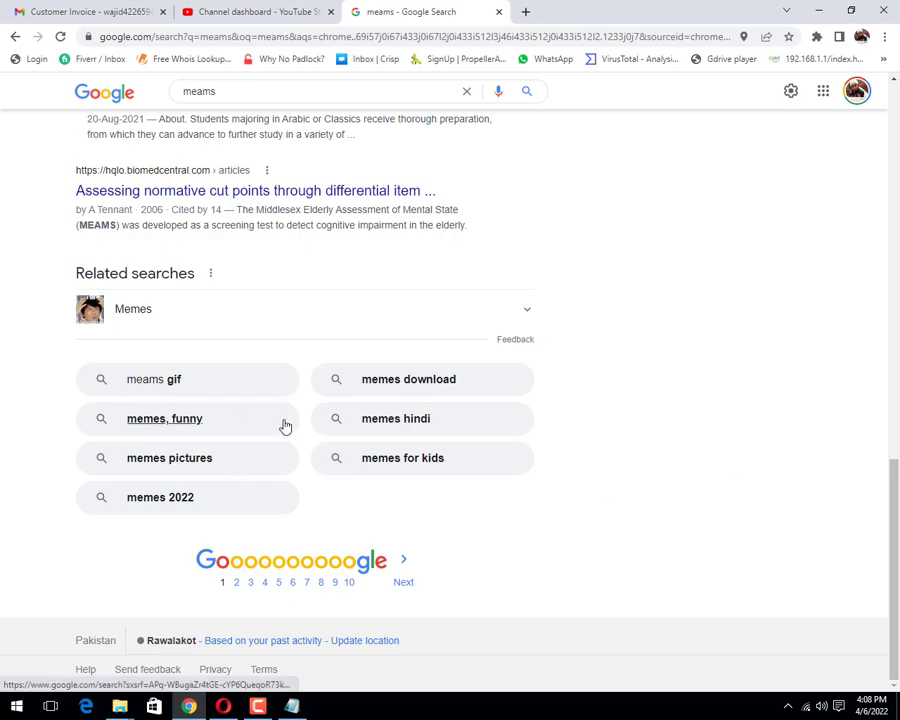
scroll(283, 410, "up", 15)
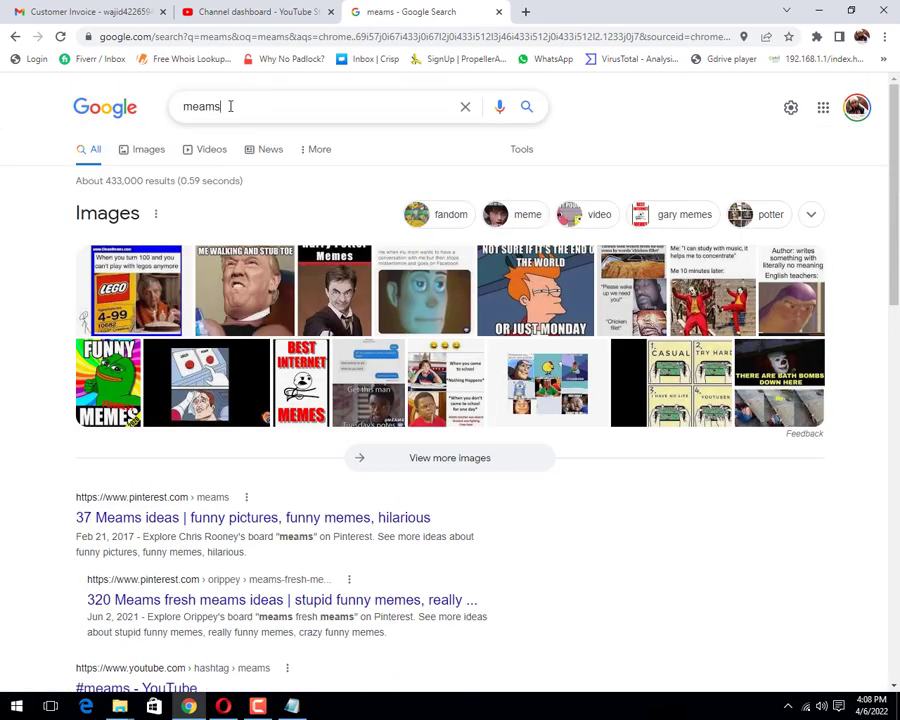
double_click(230, 106)
type("mos")
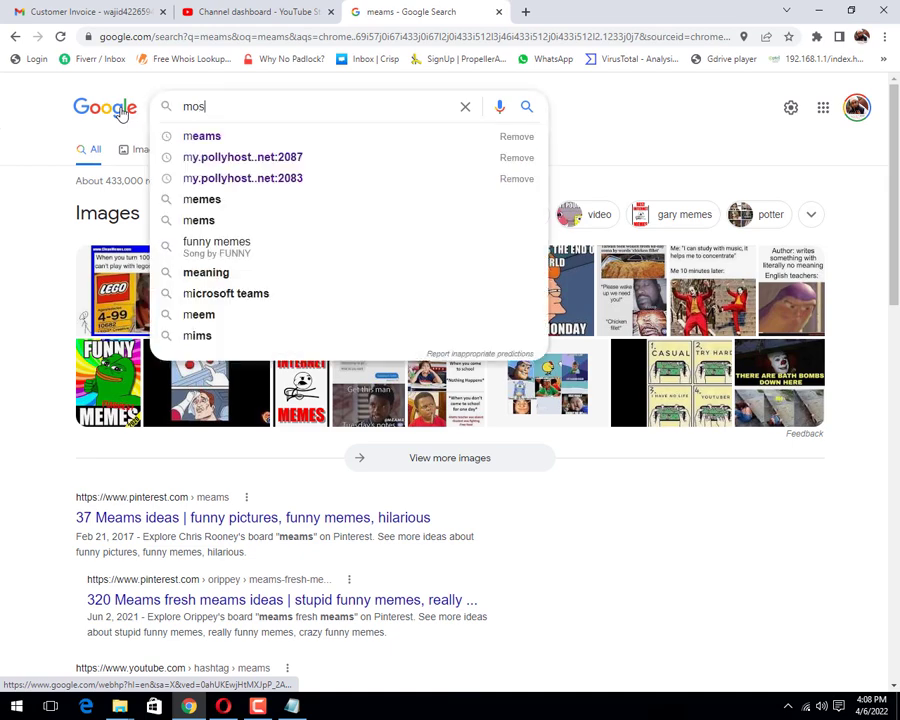
type("t tren")
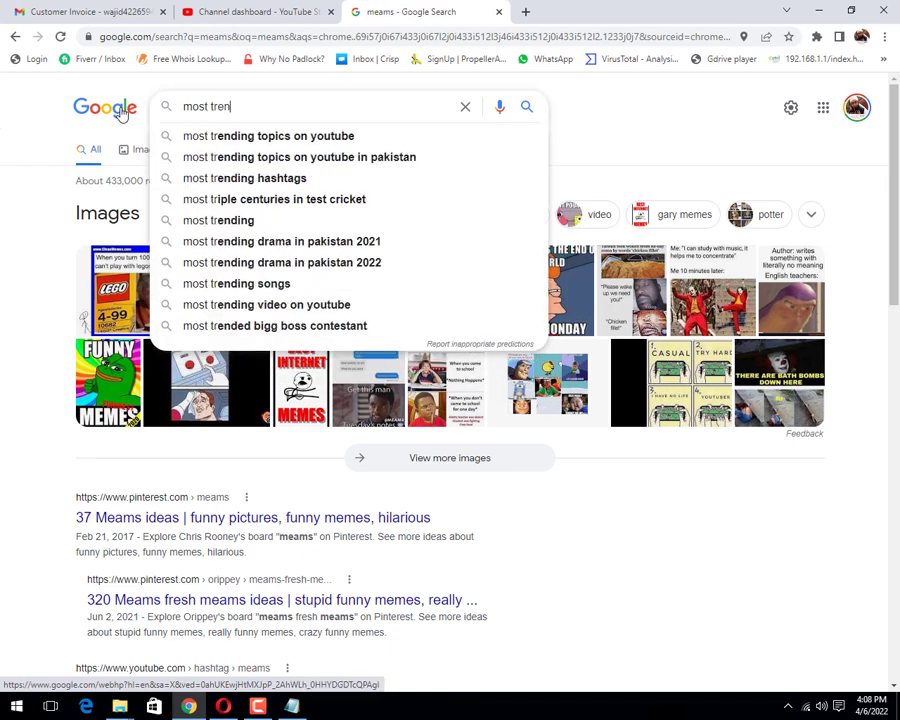
type("ding meams")
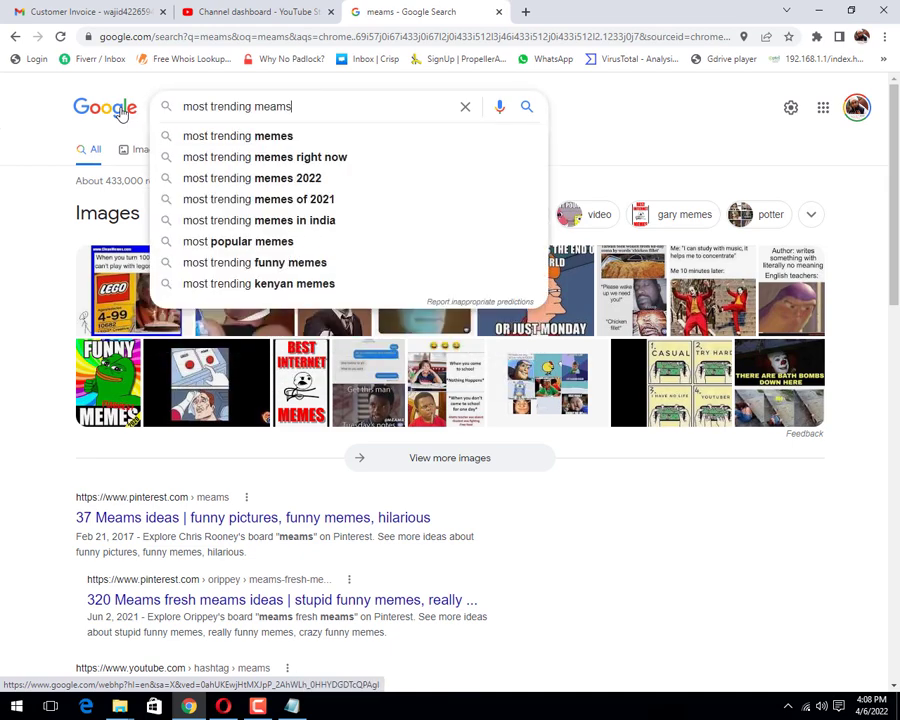
key("Return")
scroll(510, 372, "down", 8)
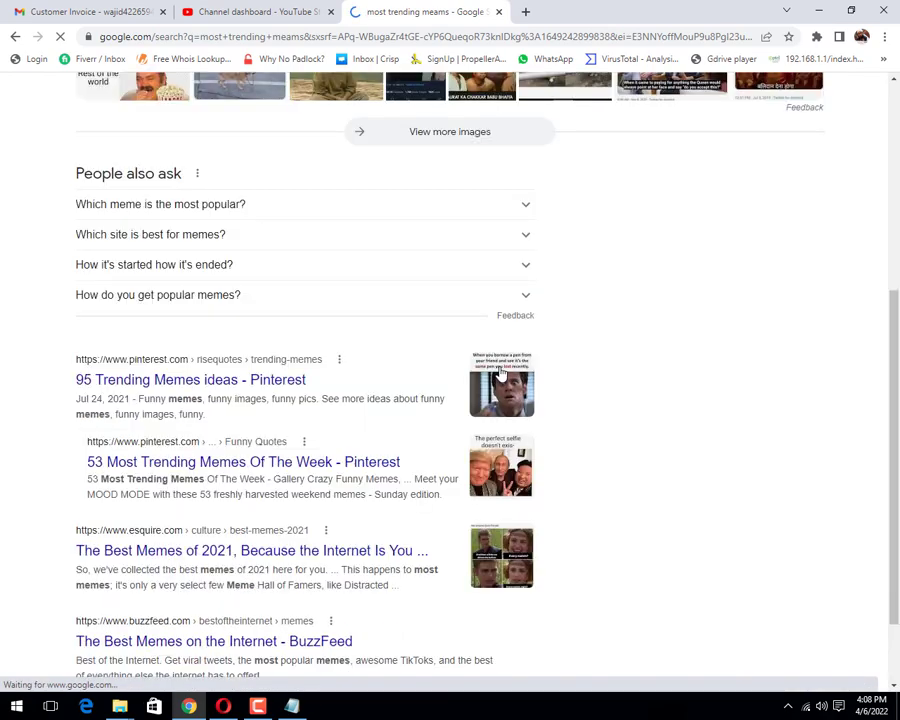
scroll(510, 372, "down", 8)
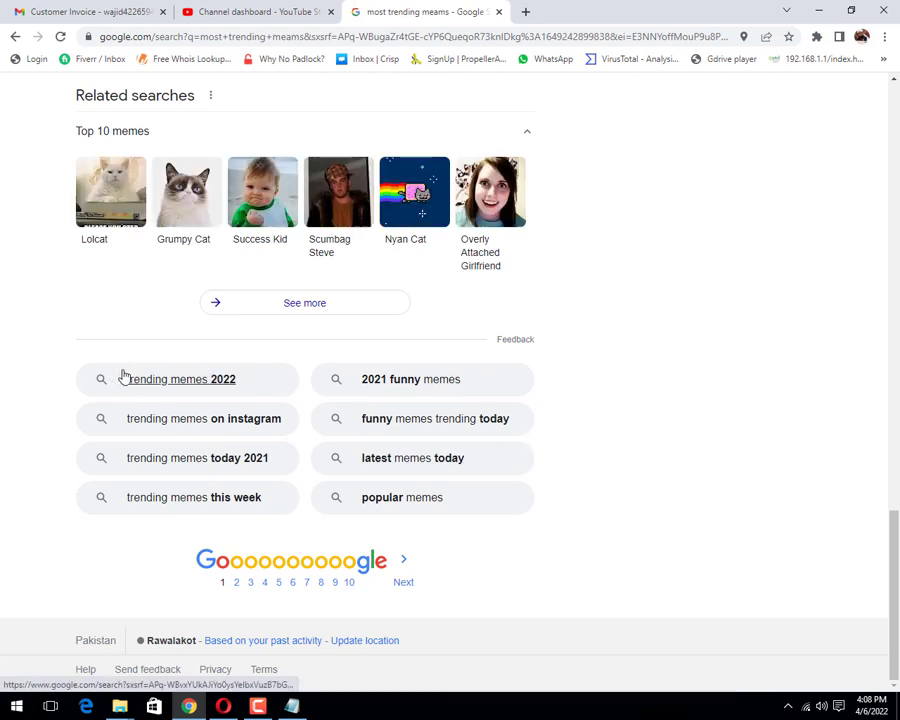
- Remove the 'Top Trending Meams of 2022' and 'Latest Meams of 2022' keywords and paste in 'trending memes 2022'
left_click_drag(120, 373, 221, 335)
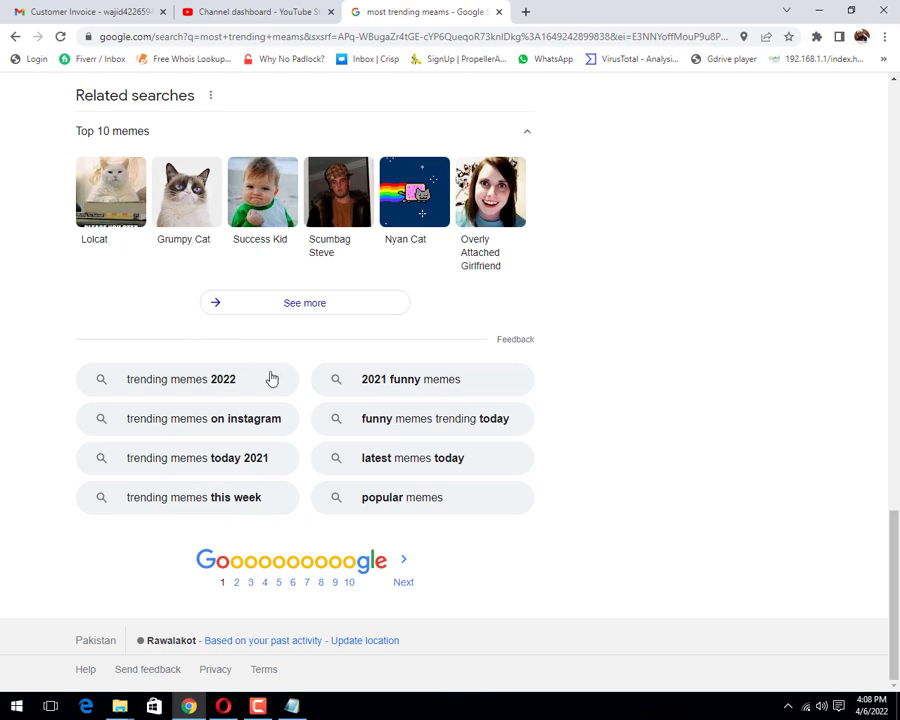
left_click_drag(225, 371, 123, 366)
key("ctrl+c")
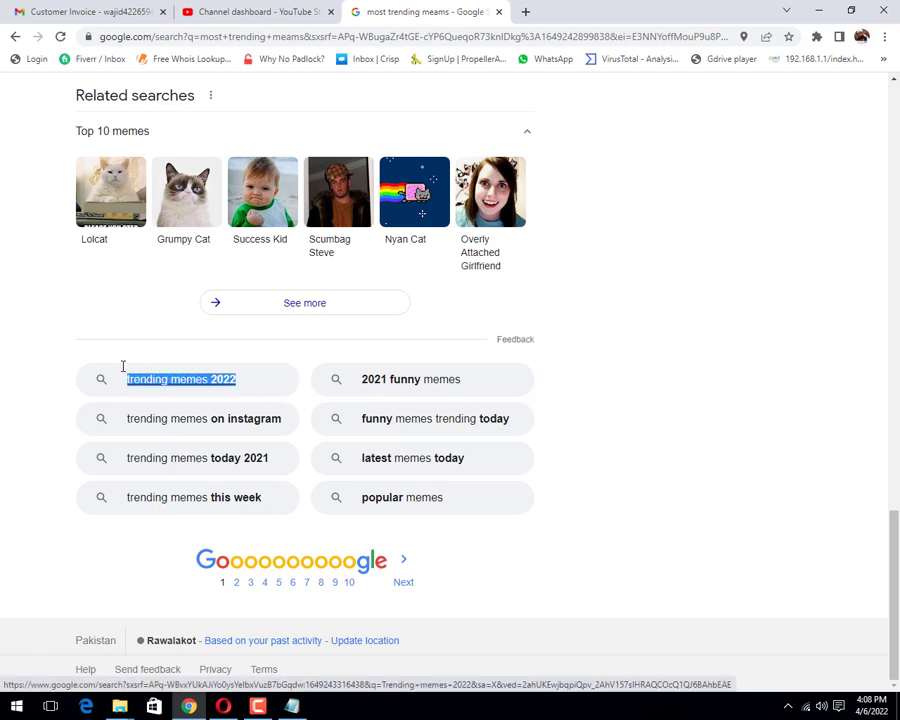
left_click(260, 11)
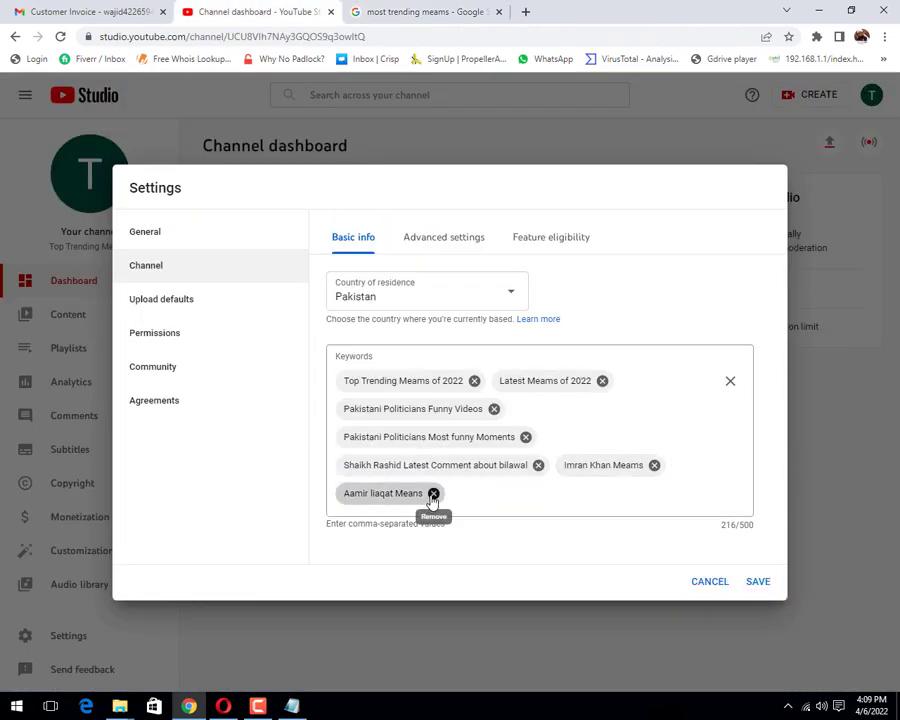
left_click(475, 383)
left_click(446, 381)
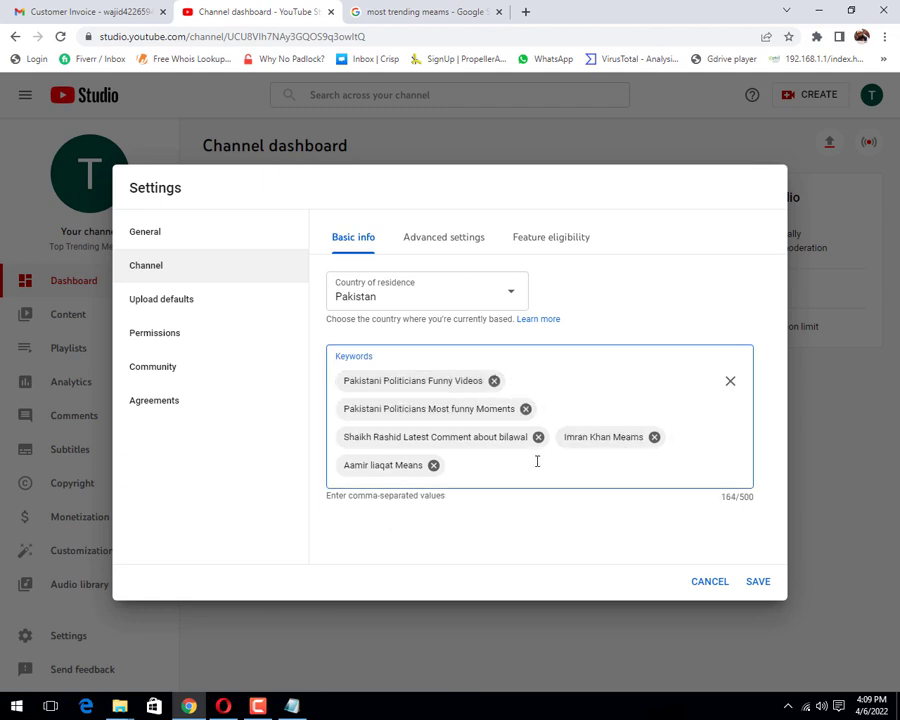
key("ctrl+v")
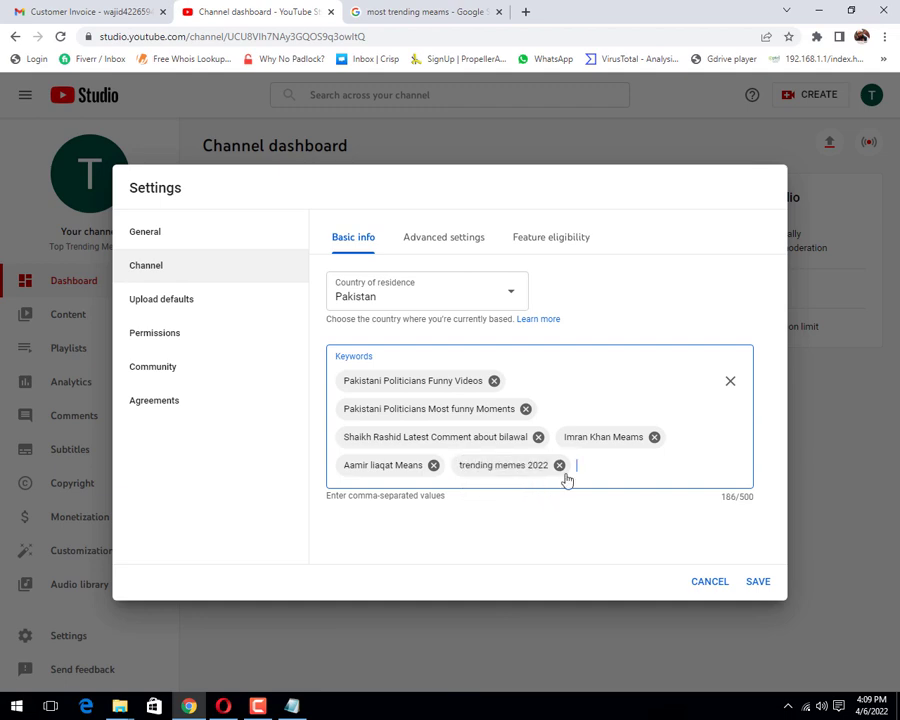
- Copy 'funny memes trending today' from Google's related searches and add it as a keyword
left_click(405, 12)
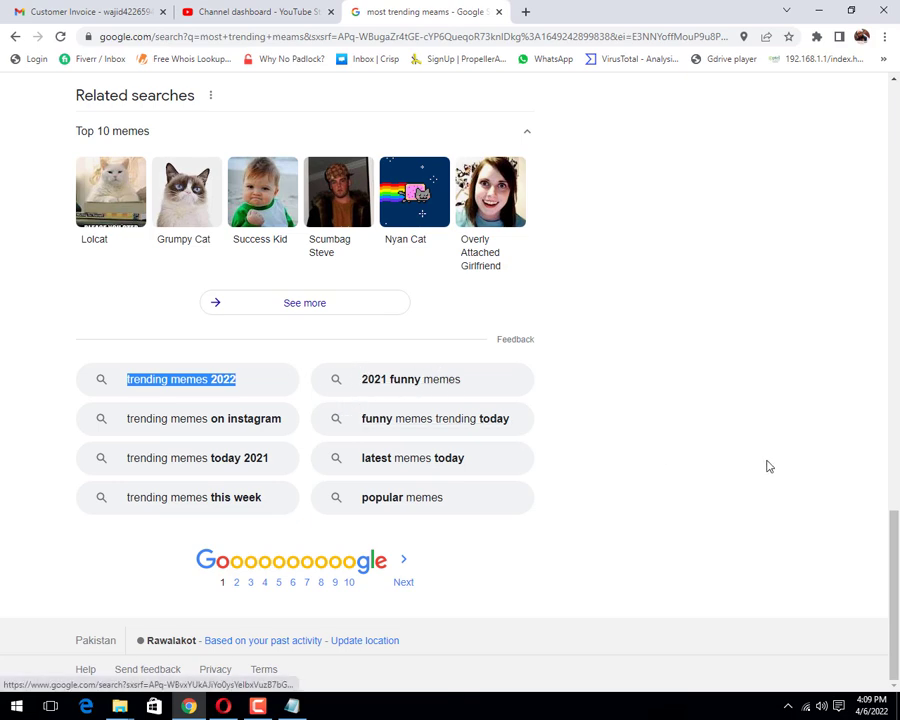
left_click_drag(614, 448, 519, 421)
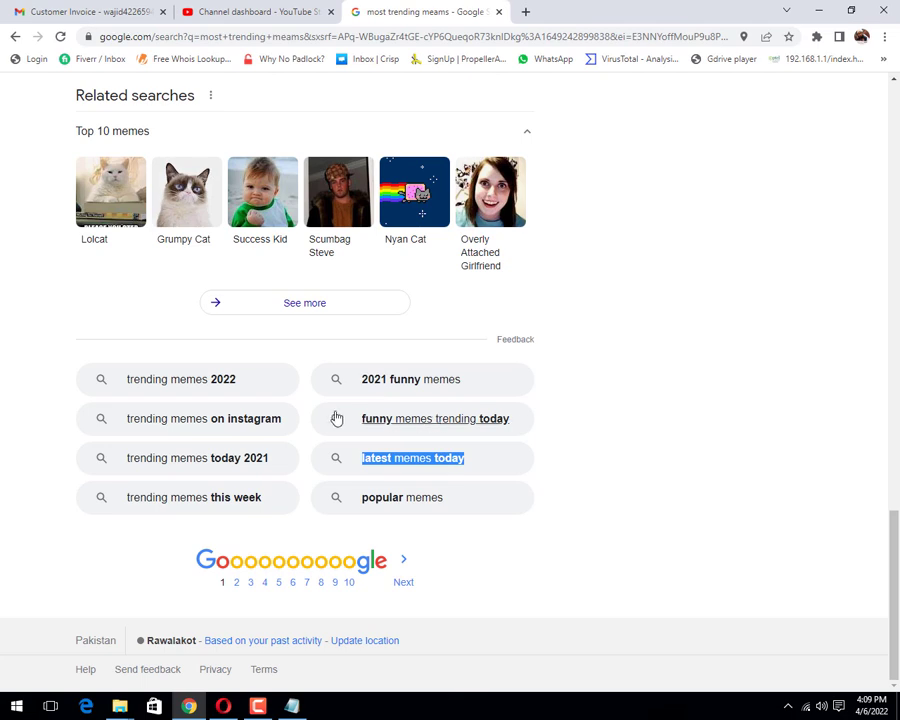
left_click_drag(358, 410, 502, 401)
left_click(508, 404)
triple_click(508, 405)
key("ctrl+c")
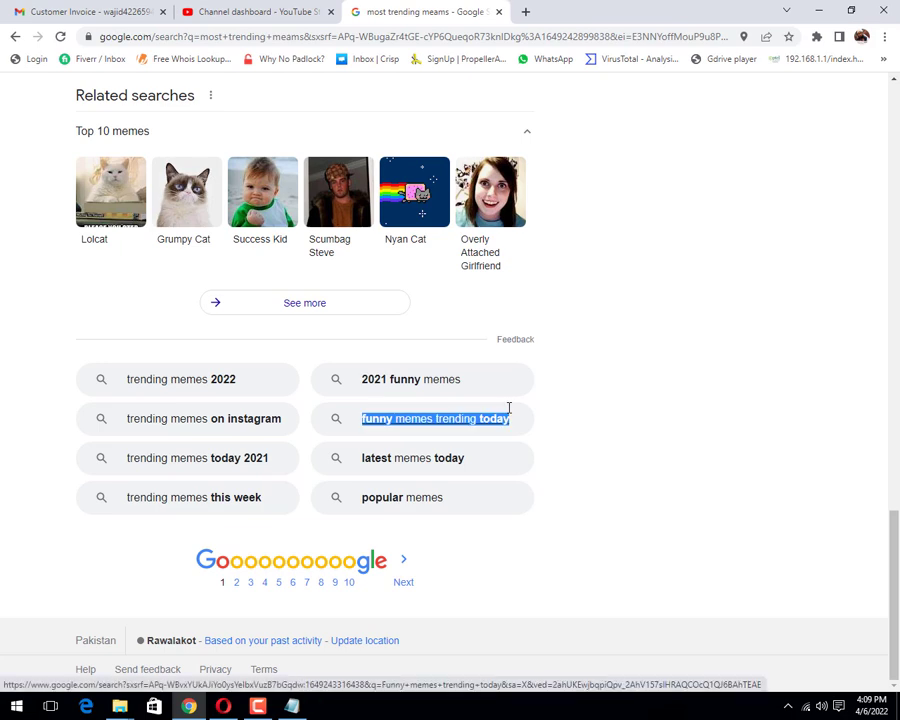
left_click(272, 12)
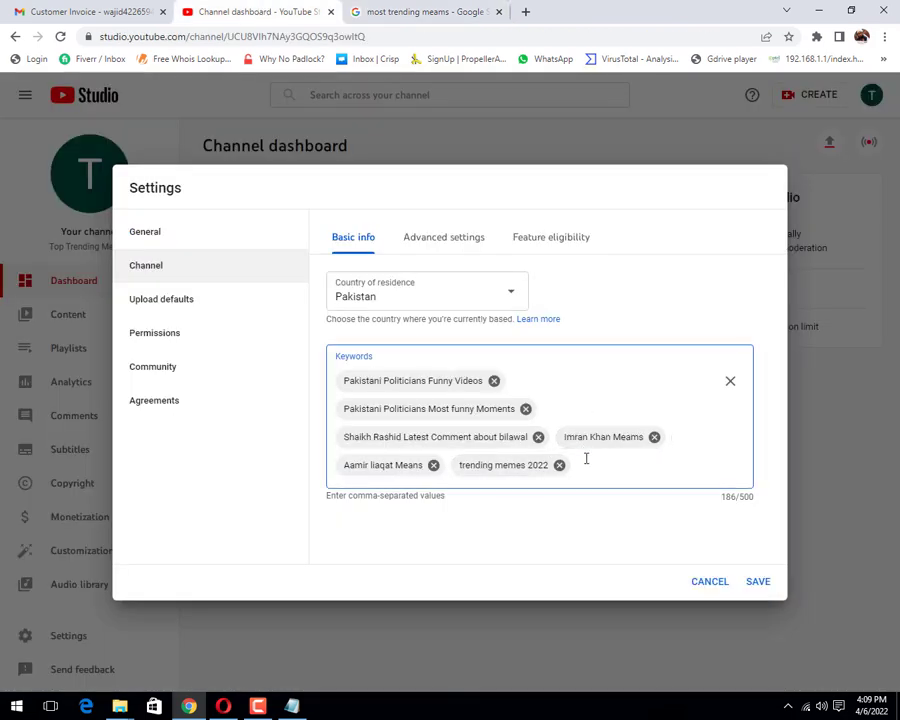
key("ctrl+v")
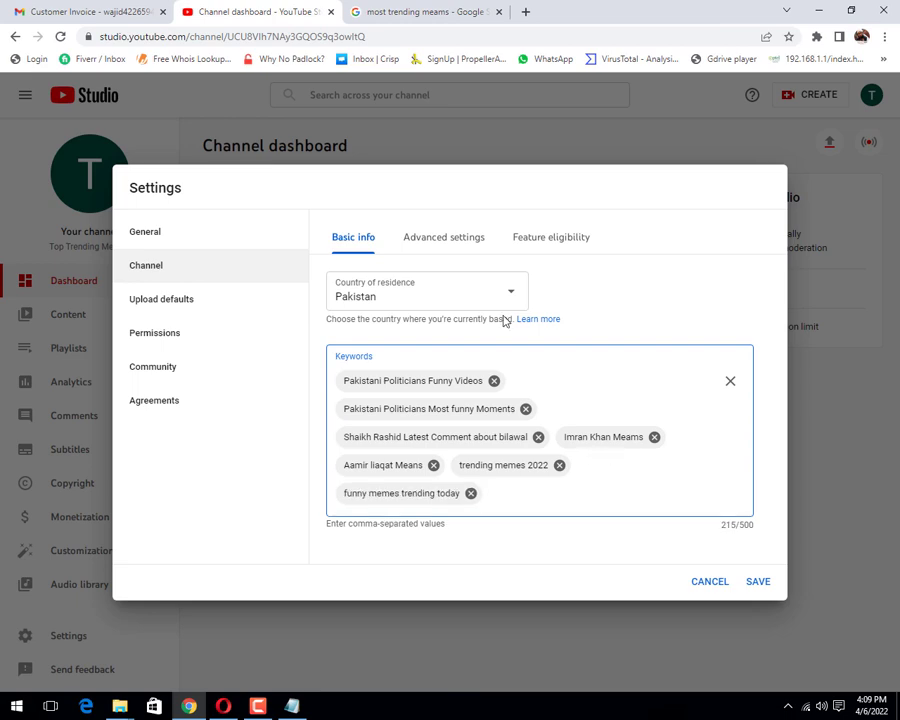
- Copy 'latest memes today' from Google and add it as a channel keyword
left_click(414, 11)
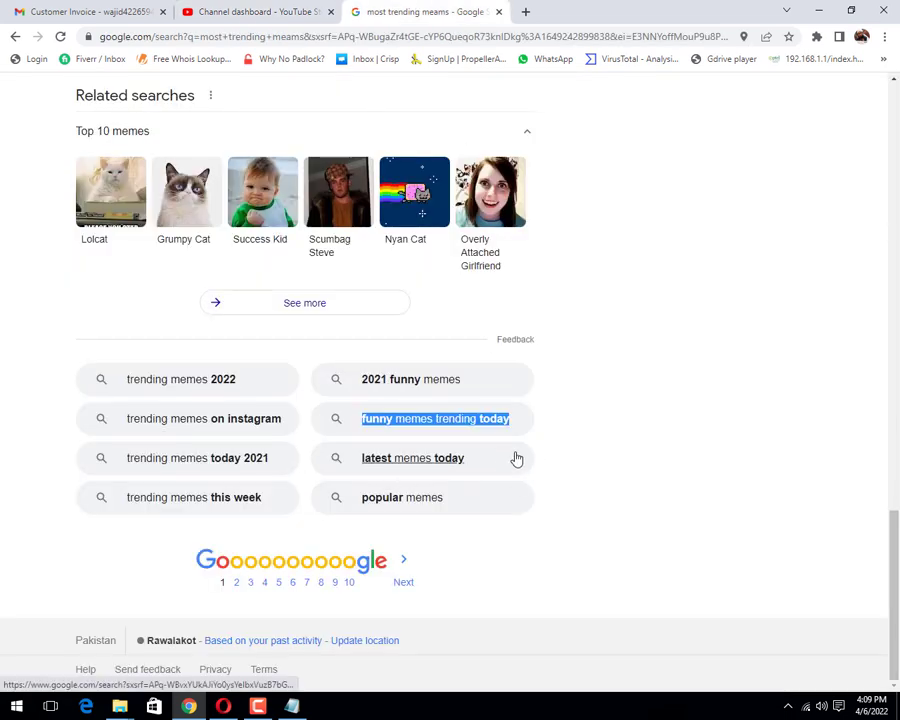
left_click_drag(512, 456, 601, 481)
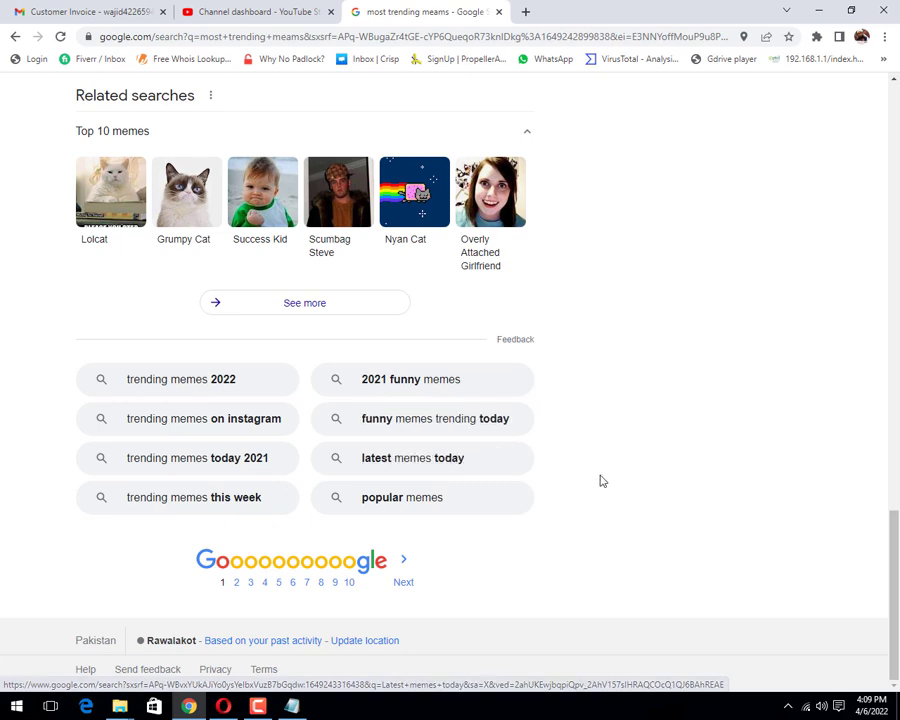
left_click_drag(467, 458, 358, 456)
key("ctrl+c")
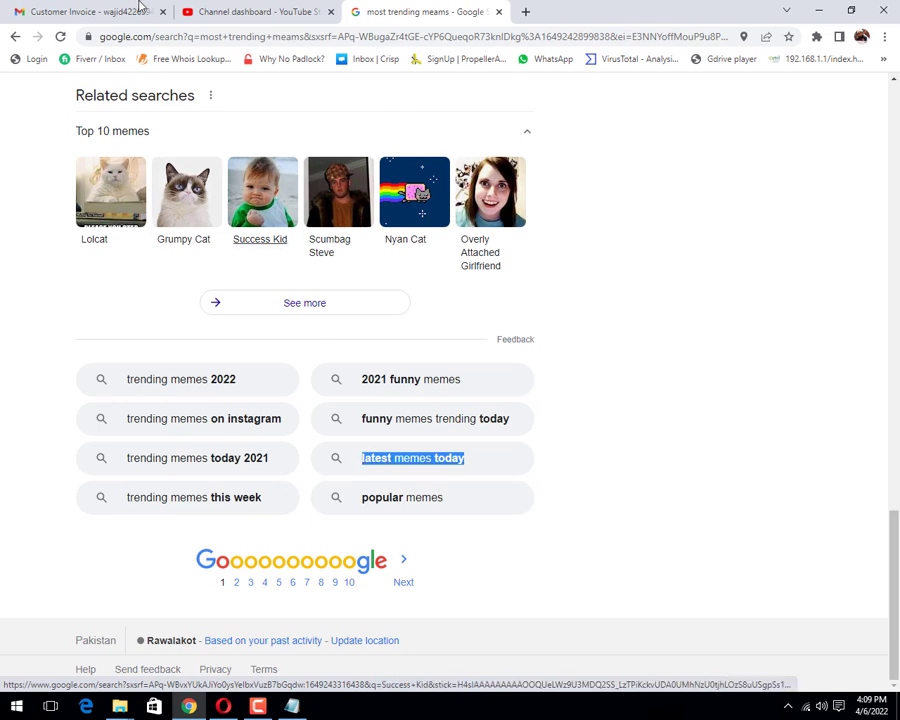
left_click(215, 14)
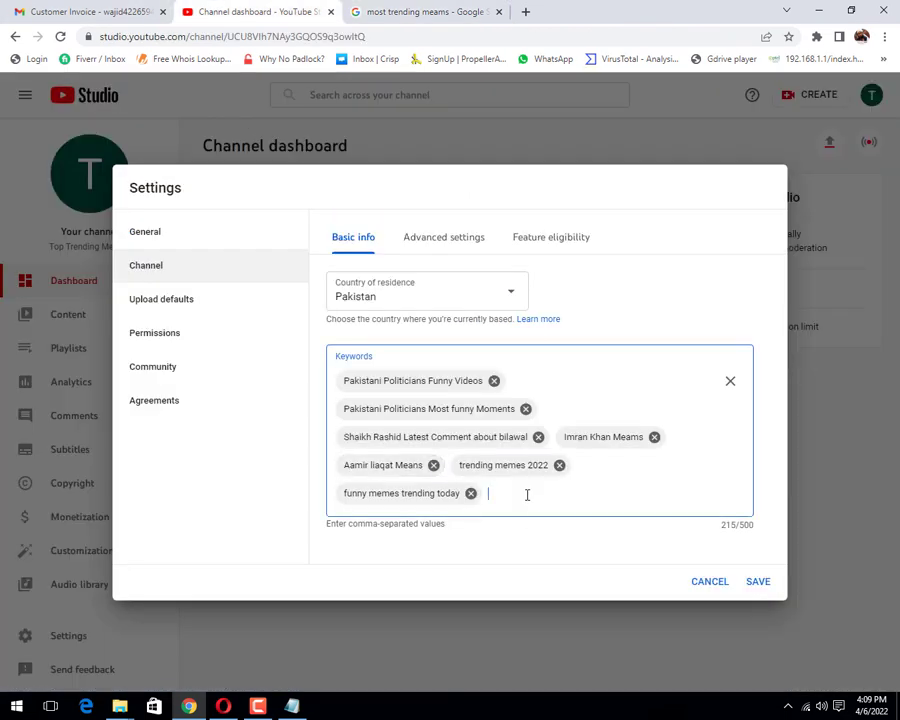
key("ctrl+v")
key("Return")
- Add 'trending memes this week' and 'trending memes on instagram' as keywords copied from Google
left_click(437, 9)
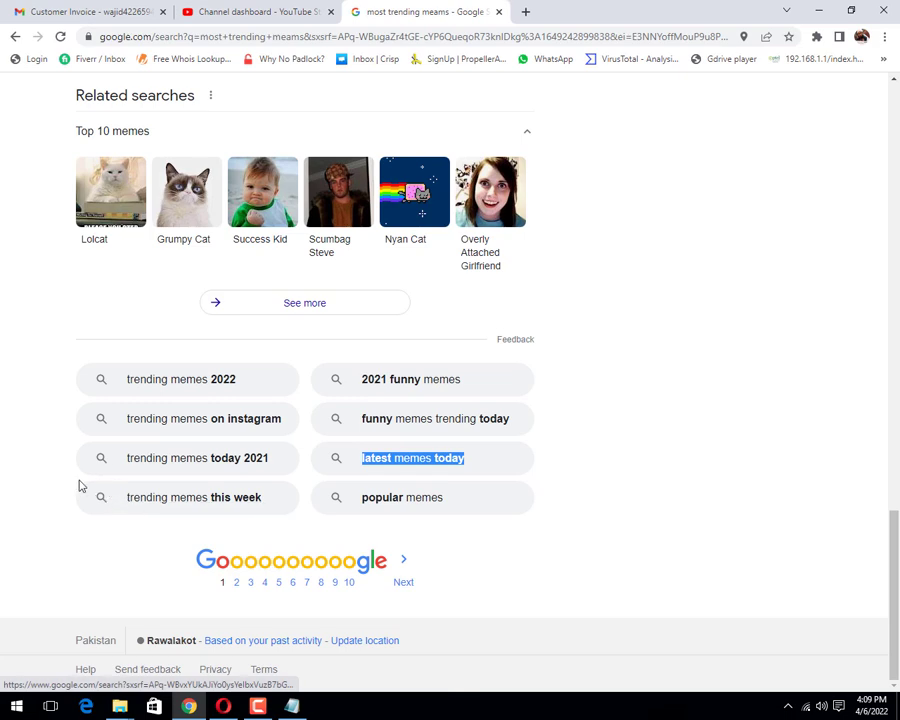
left_click_drag(124, 494, 265, 504)
key("ctrl+c")
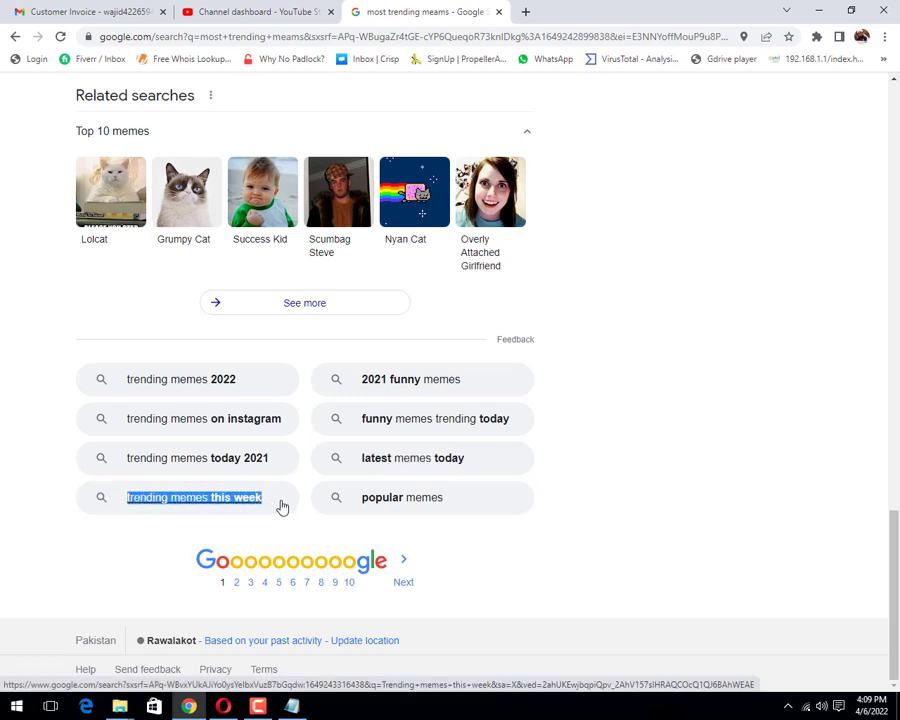
left_click(257, 11)
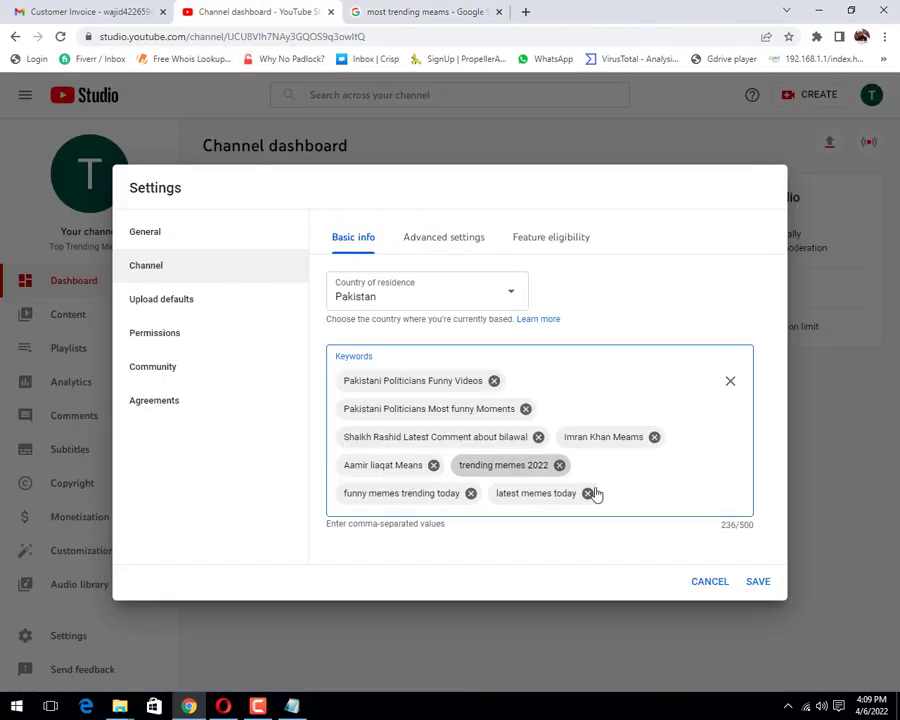
key("ctrl+v")
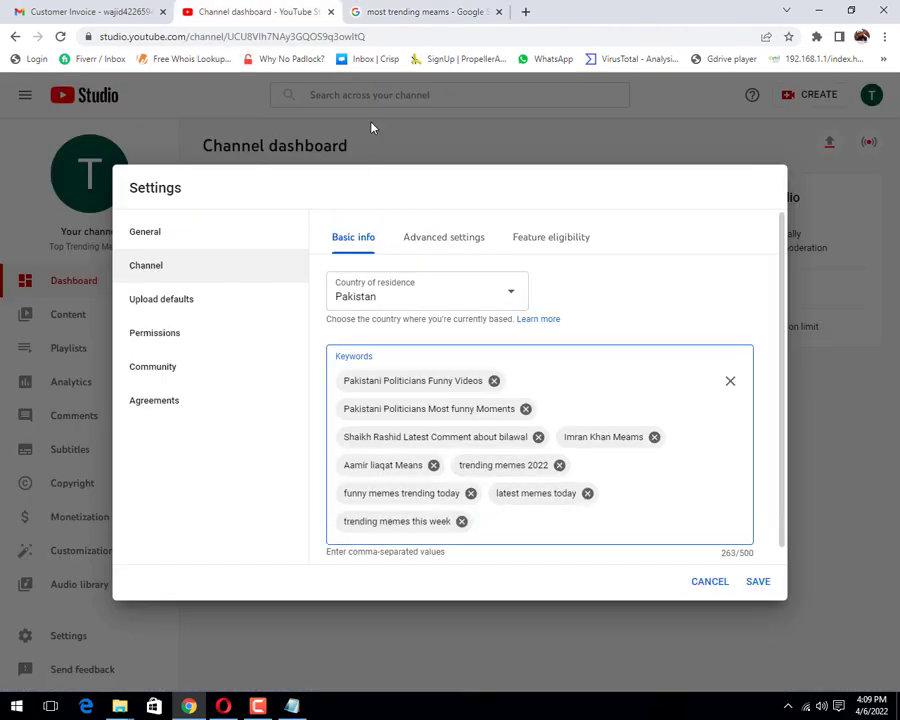
left_click(396, 11)
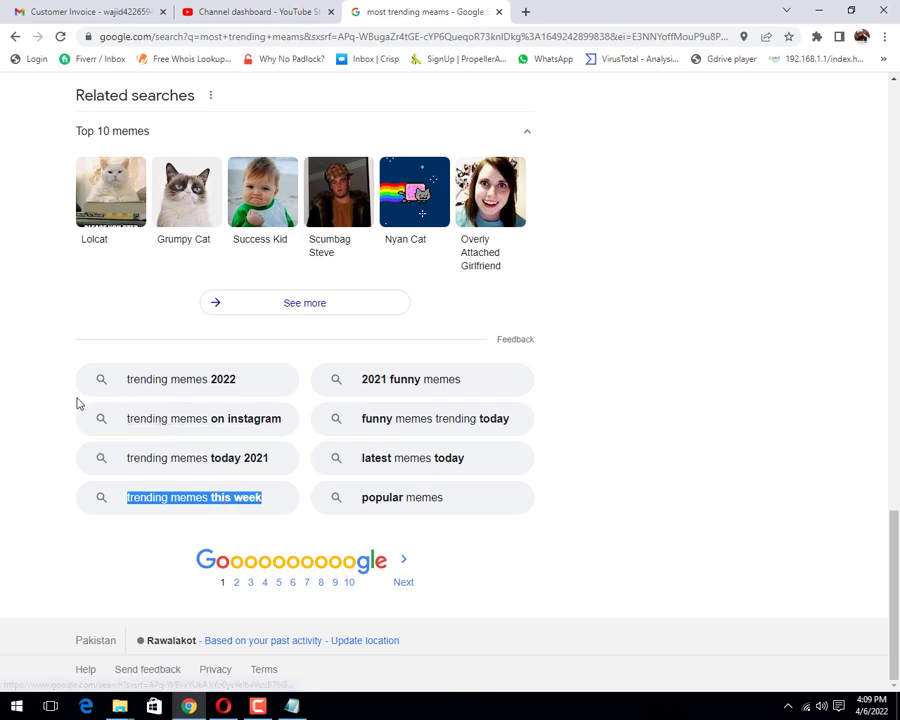
left_click_drag(78, 401, 104, 411)
left_click(12, 398)
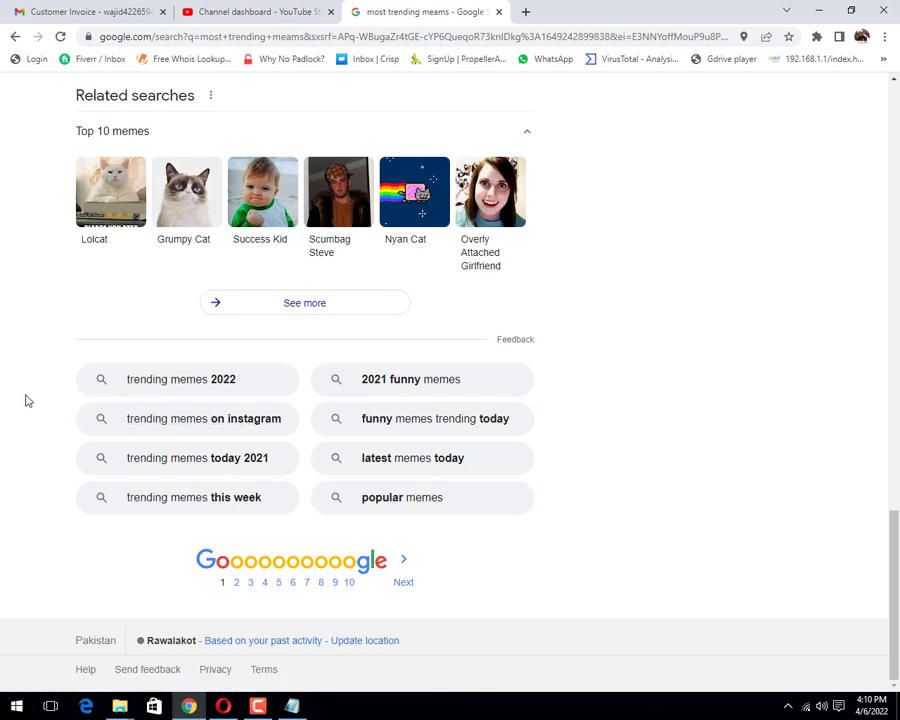
left_click_drag(70, 430, 287, 414)
key("ctrl+c")
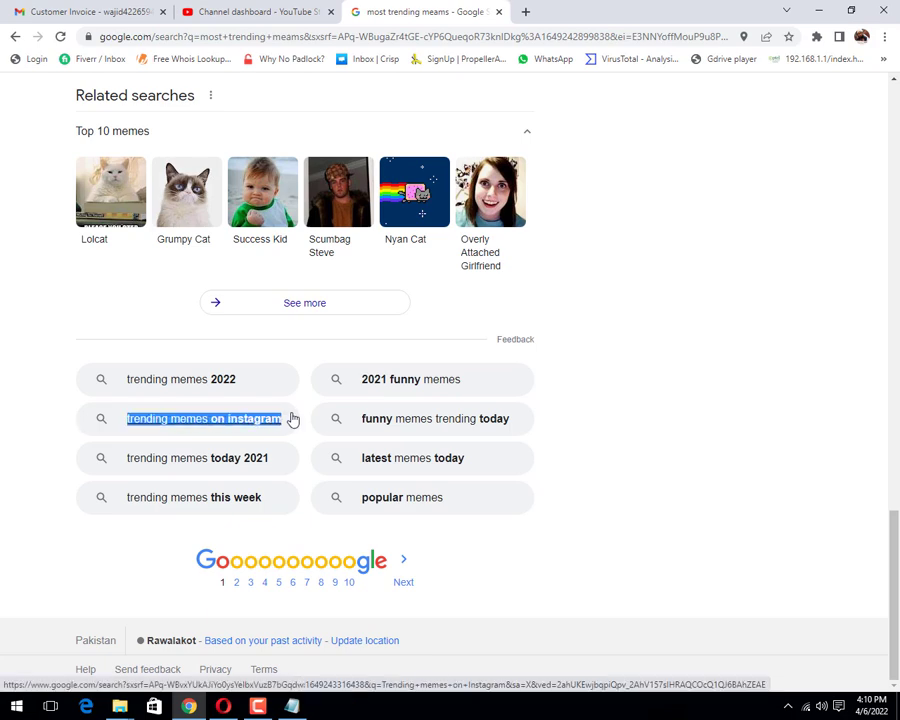
left_click(235, 10)
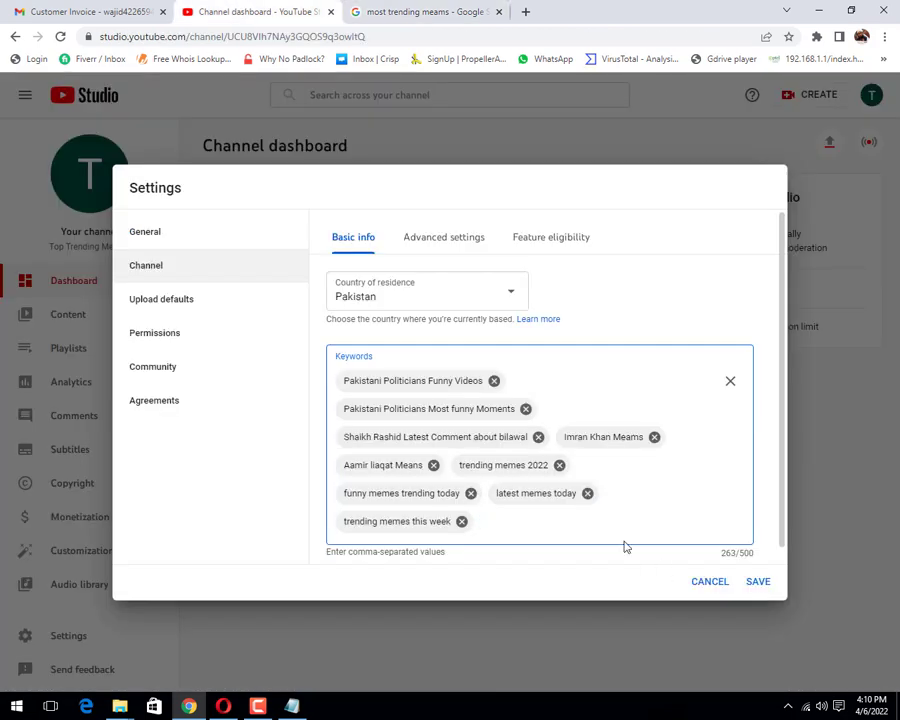
key("ctrl+v")
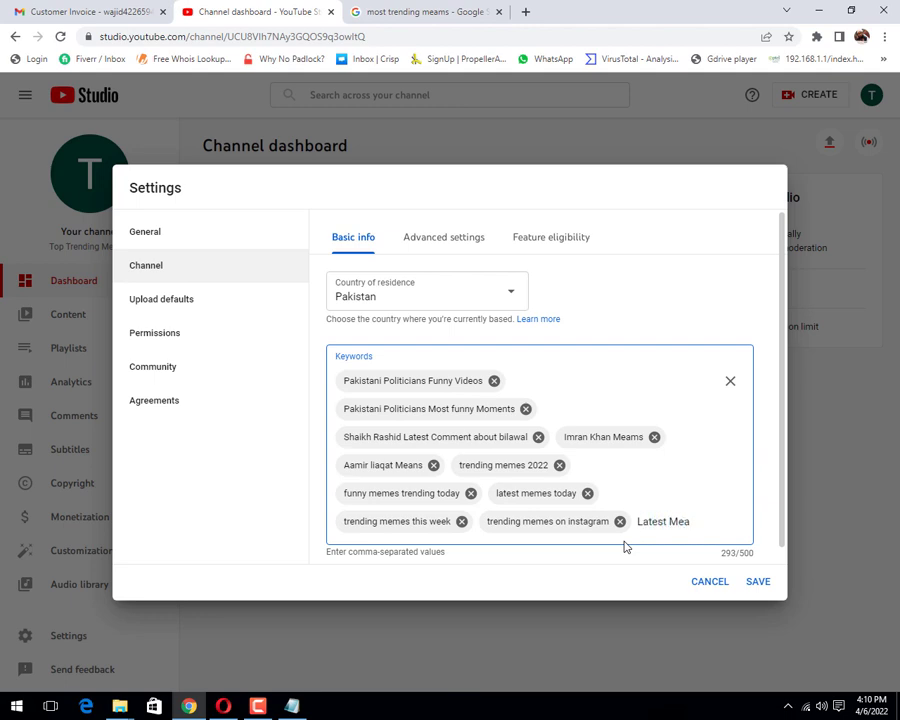
- Type two Tiktok keywords, 'Latest Meams at Tiktop' and 'Top Trending means at Tiktok'
type("ms at Tiktop")
key("Return")
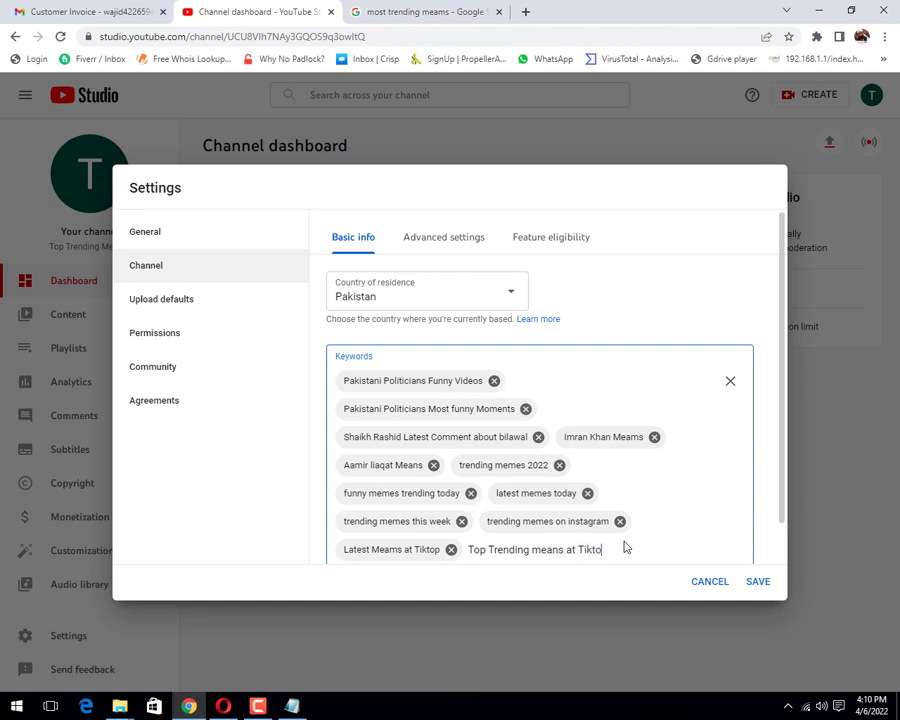
key("Return")
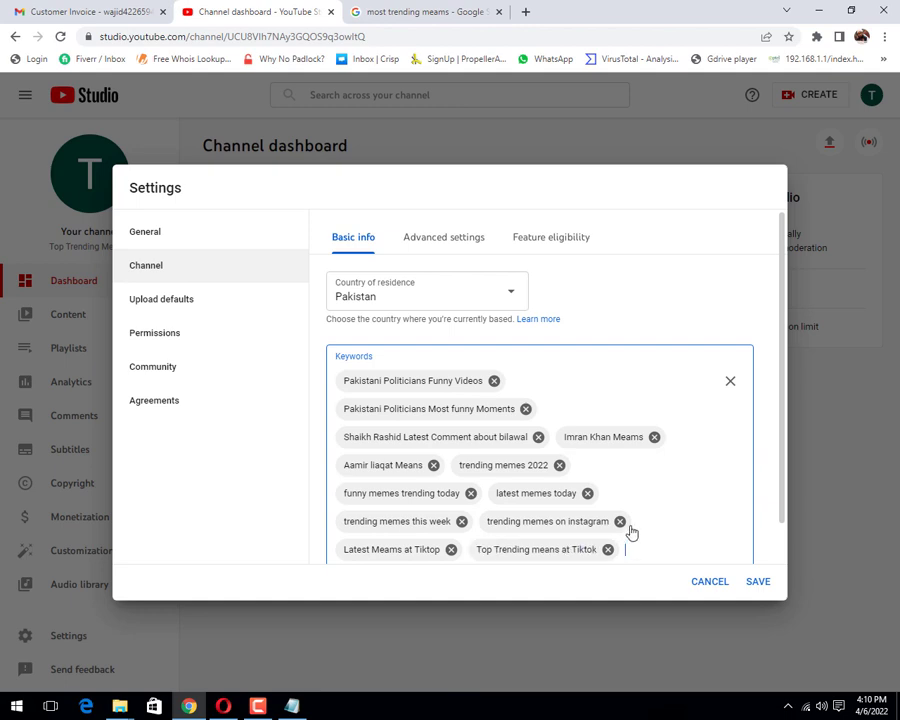
scroll(644, 490, "down", 1)
scroll(644, 467, "up", 2)
left_click(450, 240)
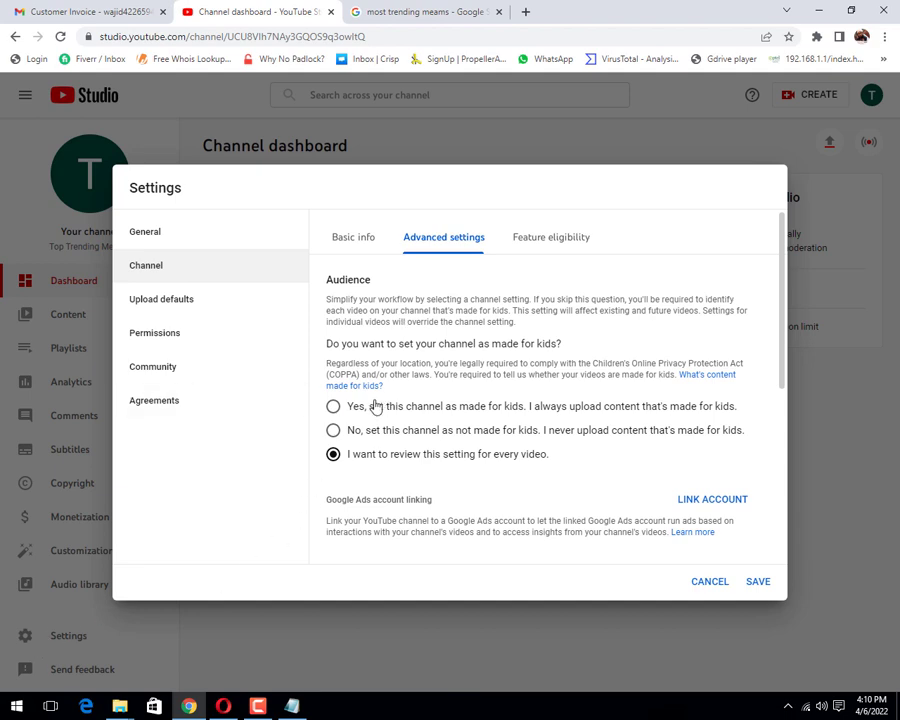
- Set the channel as not made for kids, then expand Standard and Intermediate features in Feature eligibility
left_click(333, 432)
left_click(558, 246)
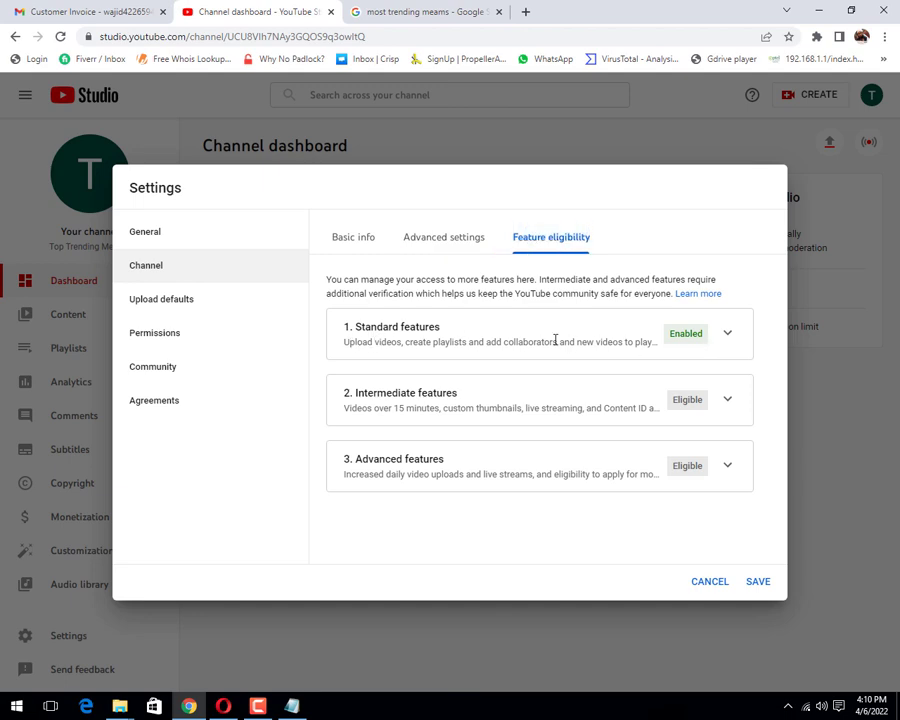
left_click(726, 334)
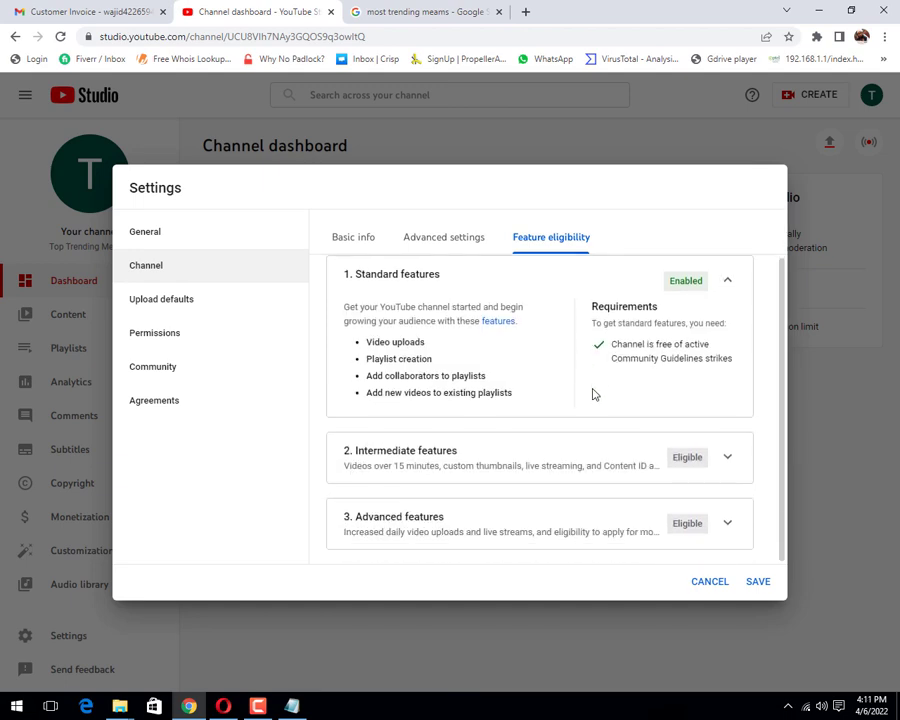
left_click(725, 338)
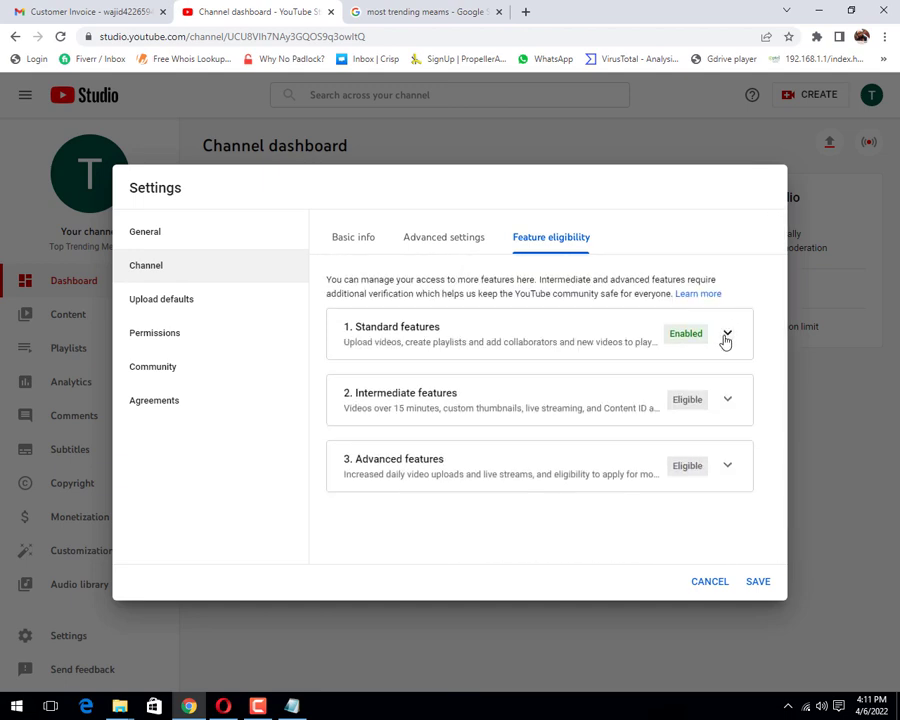
left_click(727, 401)
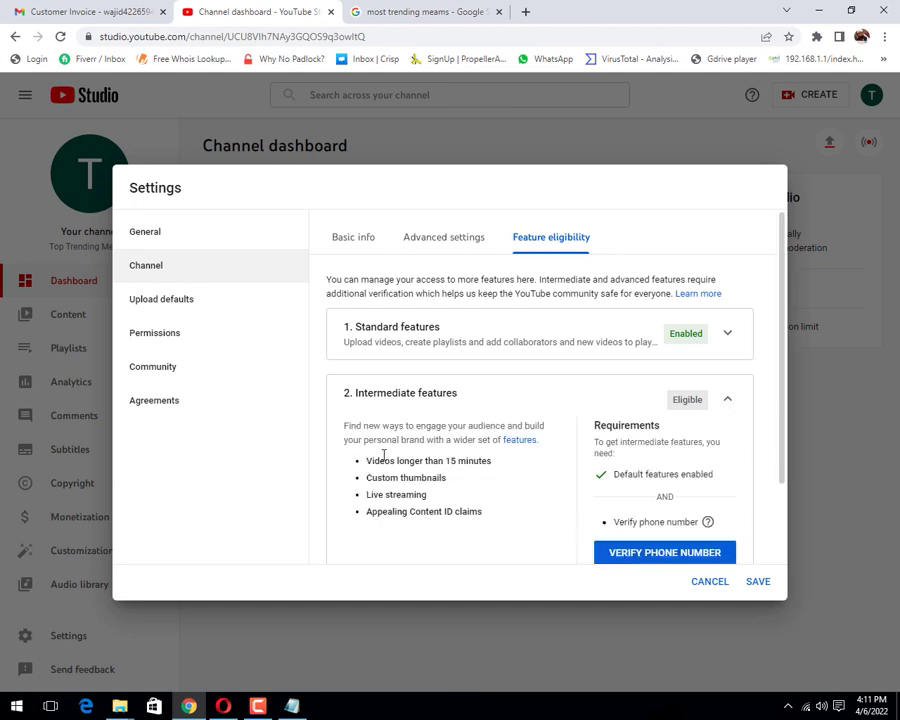
scroll(463, 456, "down", 1)
scroll(463, 456, "down", 2)
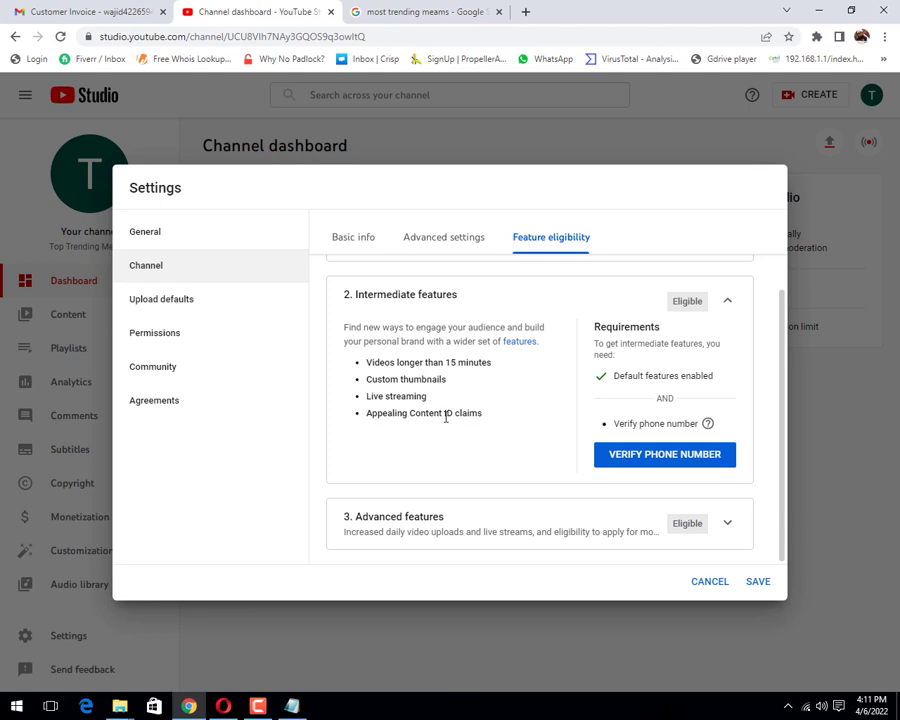
- Verify the channel's phone number by entering a number and submitting the 6-digit code received
left_click(643, 455)
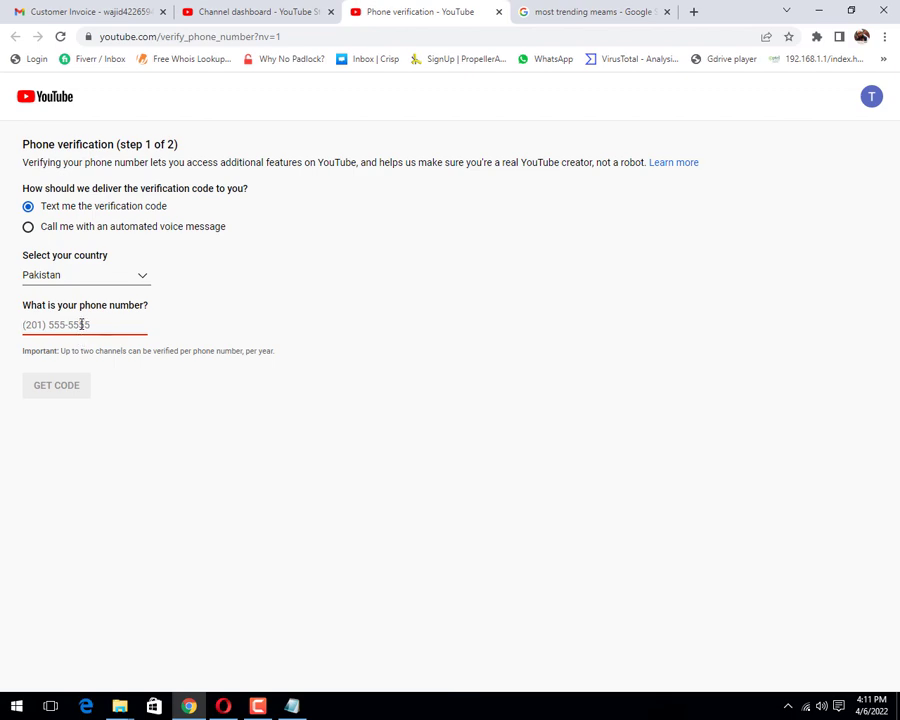
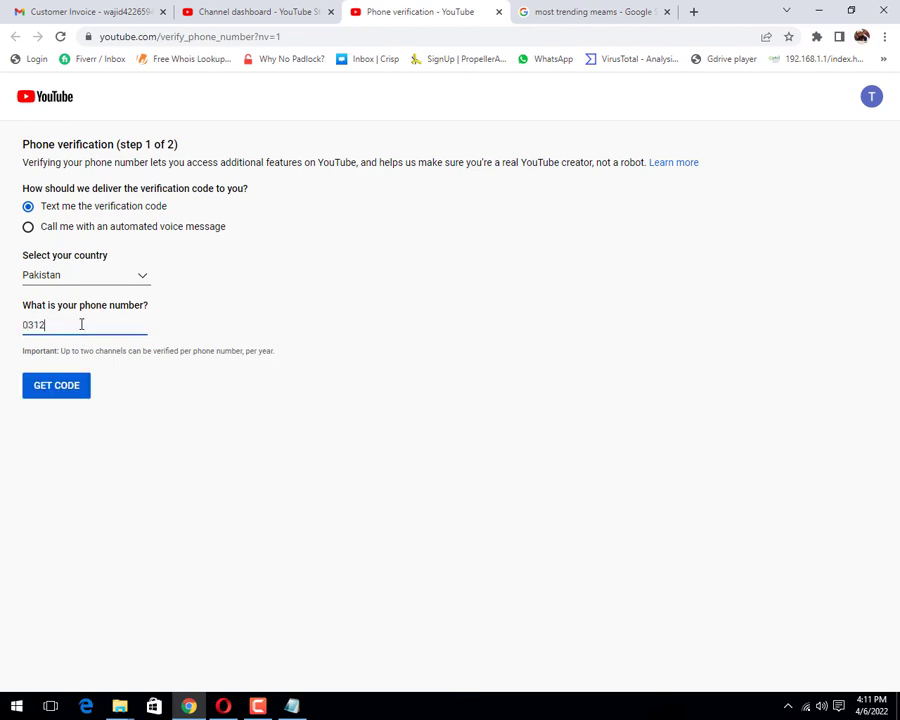
left_click(65, 383)
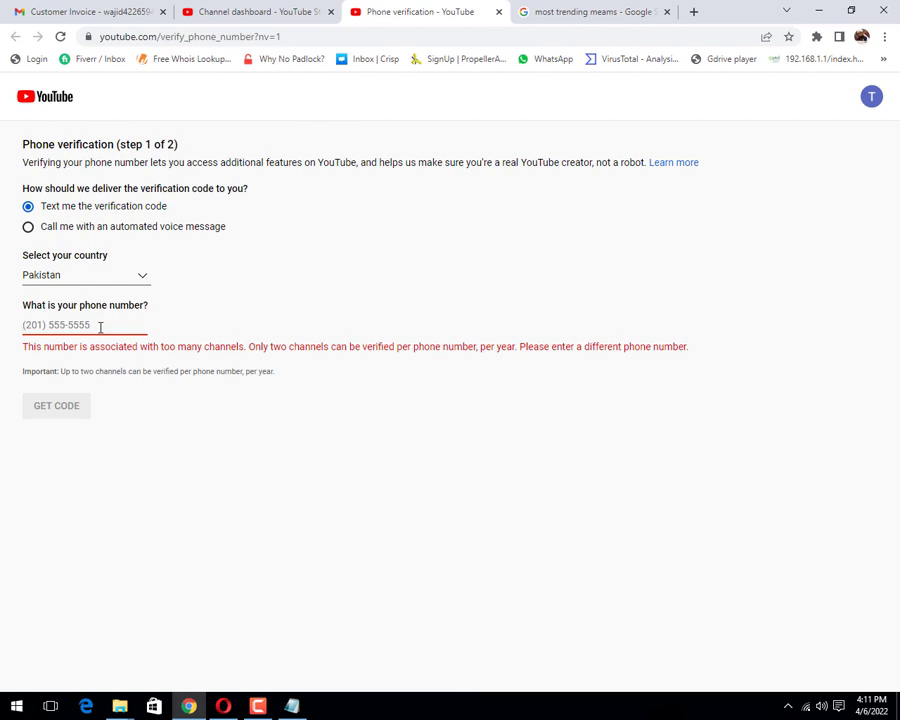
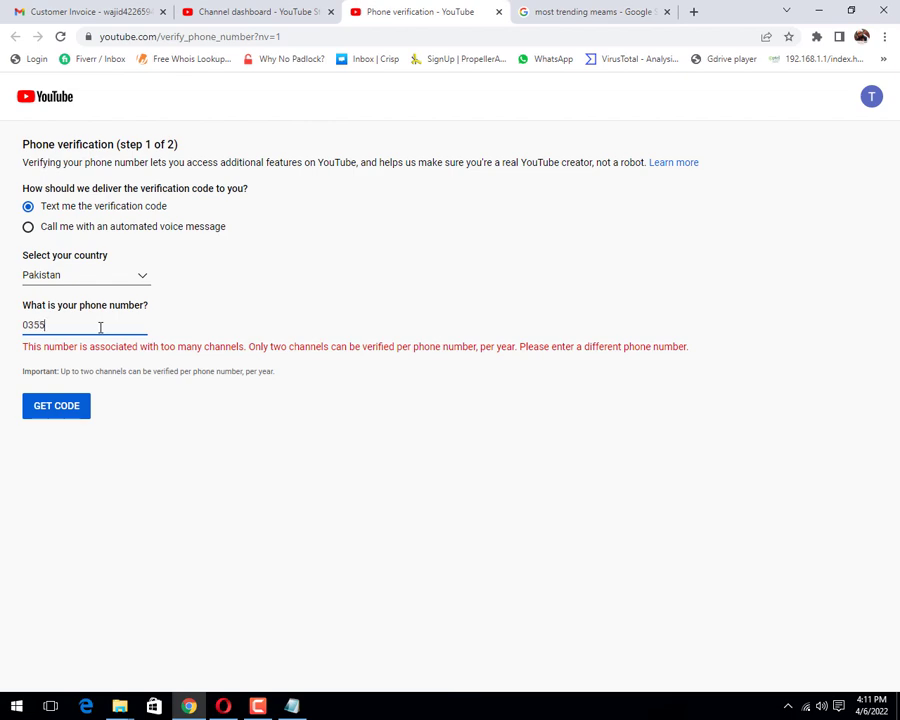
left_click(59, 408)
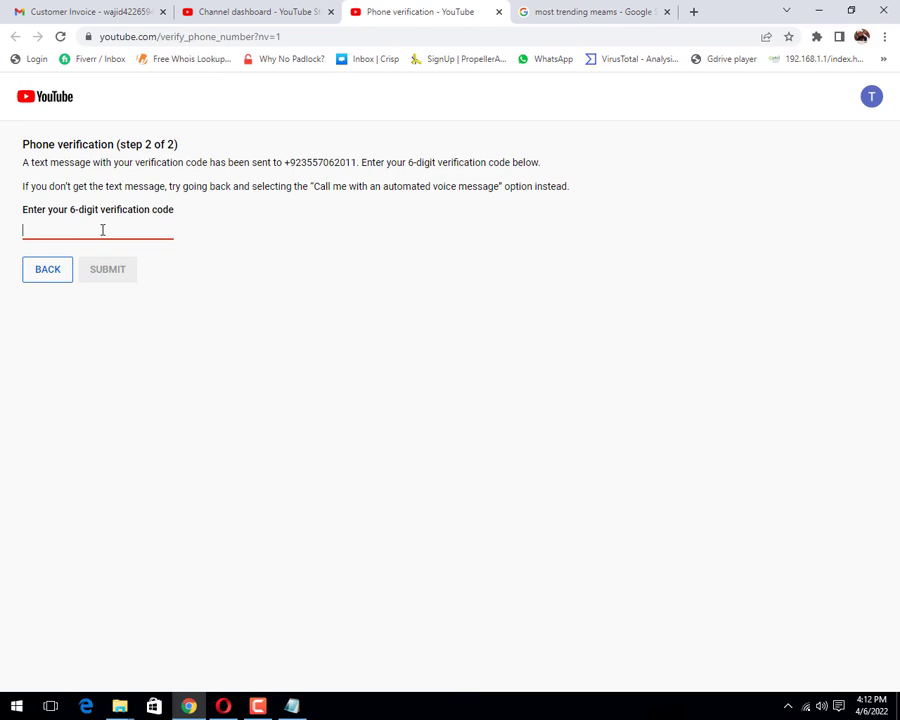
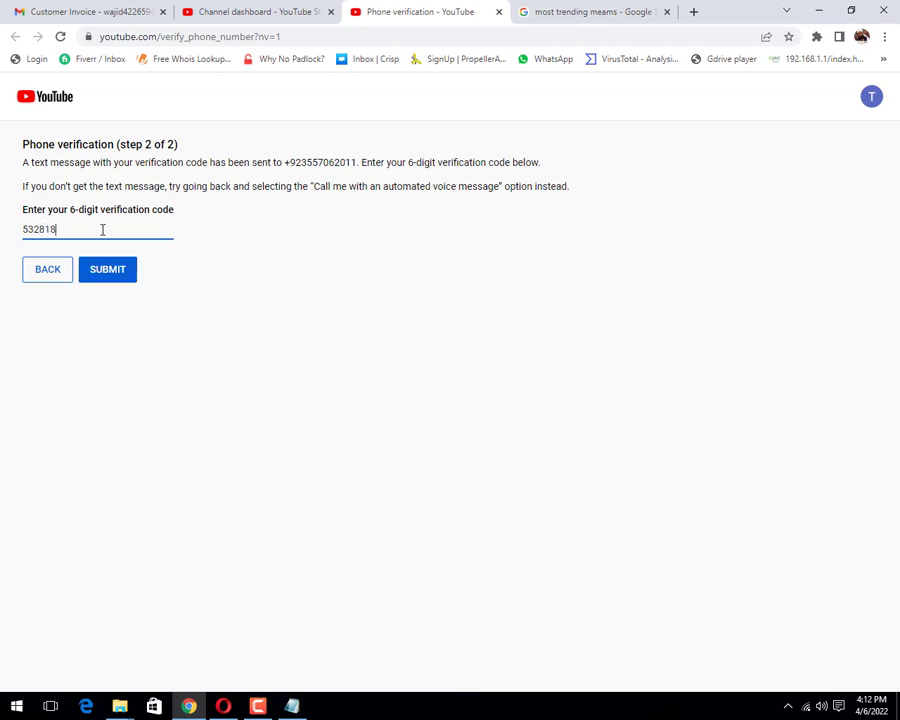
left_click(124, 279)
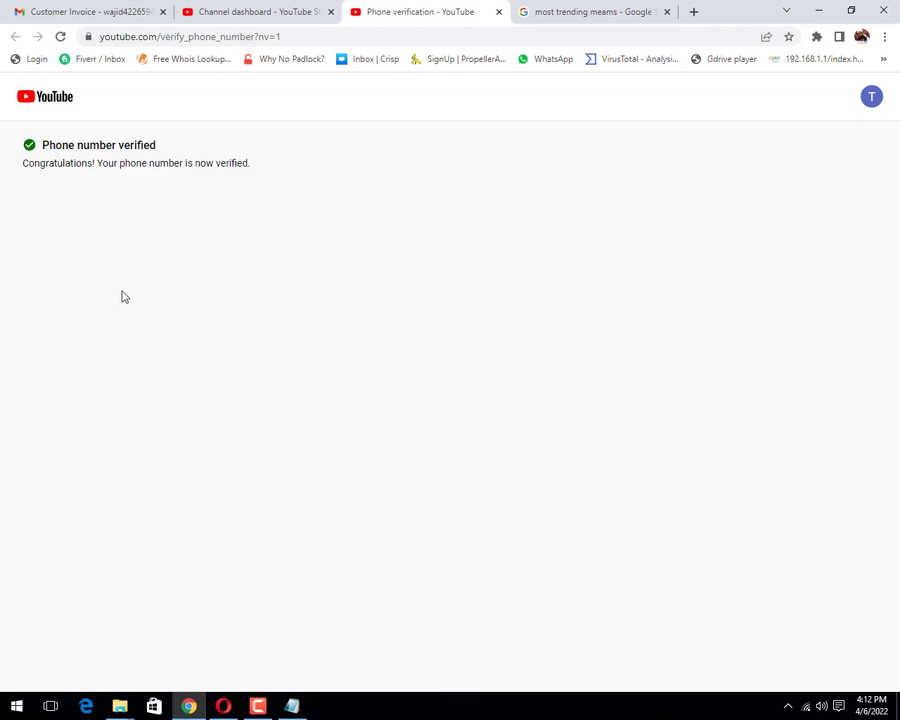
- Expand the Advanced features eligibility, start an access request and dismiss its choices
left_click(259, 22)
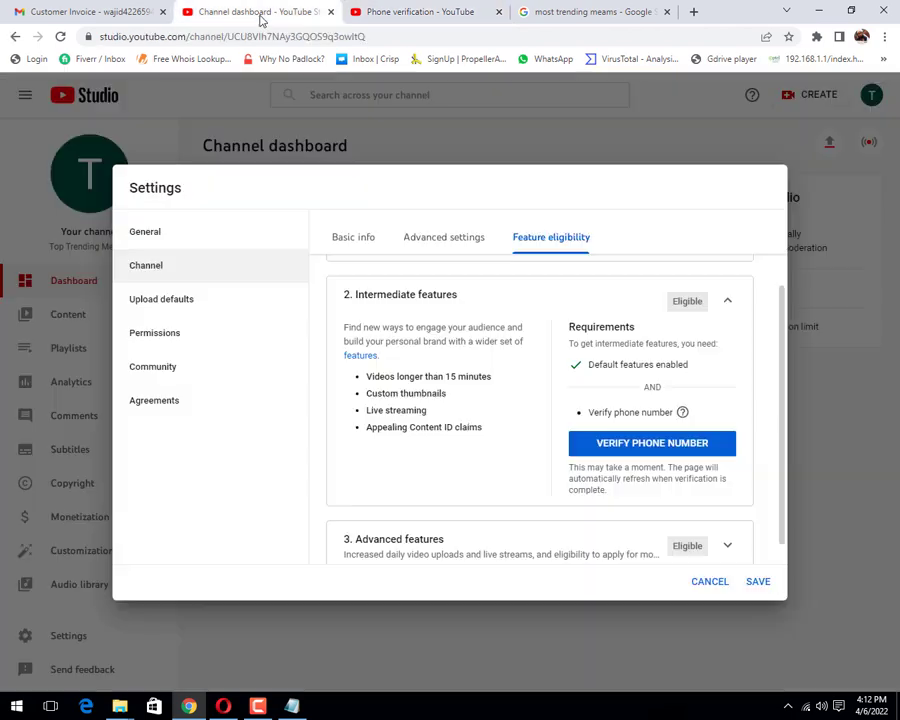
scroll(510, 482, "down", 1)
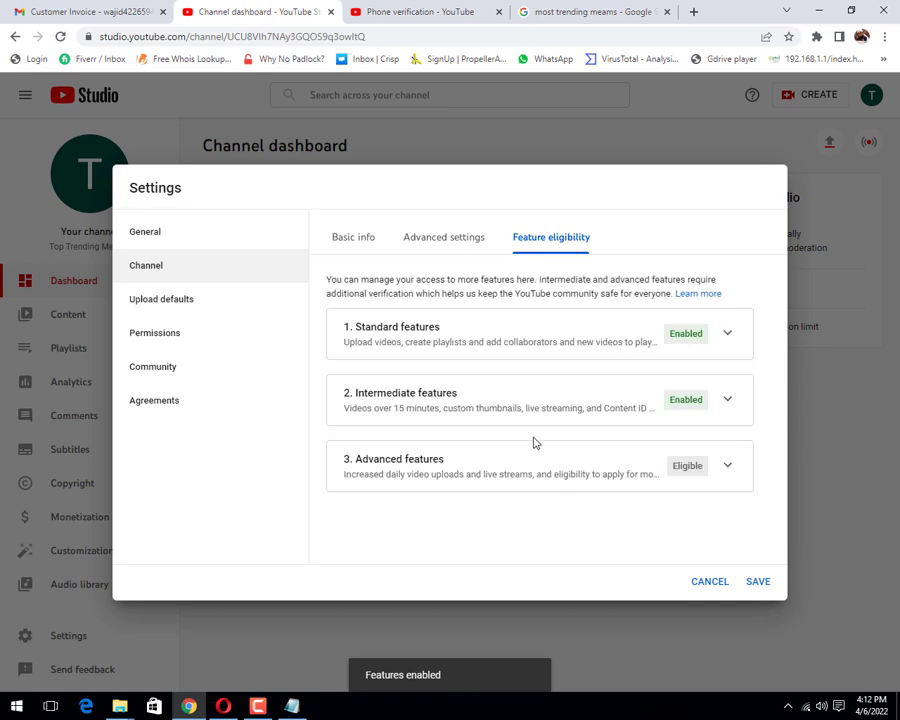
left_click(726, 468)
scroll(600, 460, "down", 2)
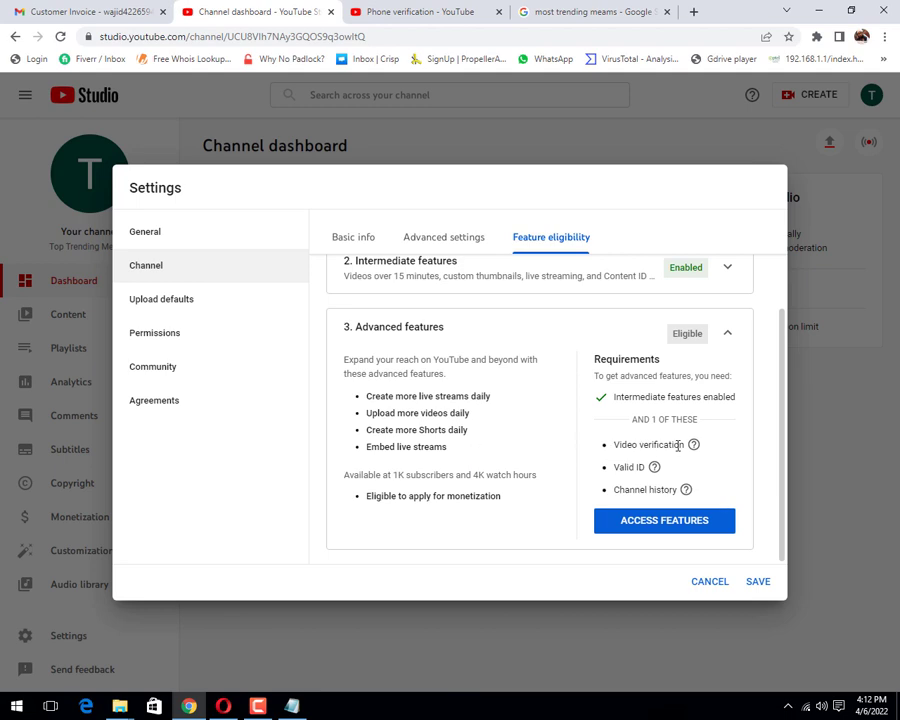
left_click(648, 521)
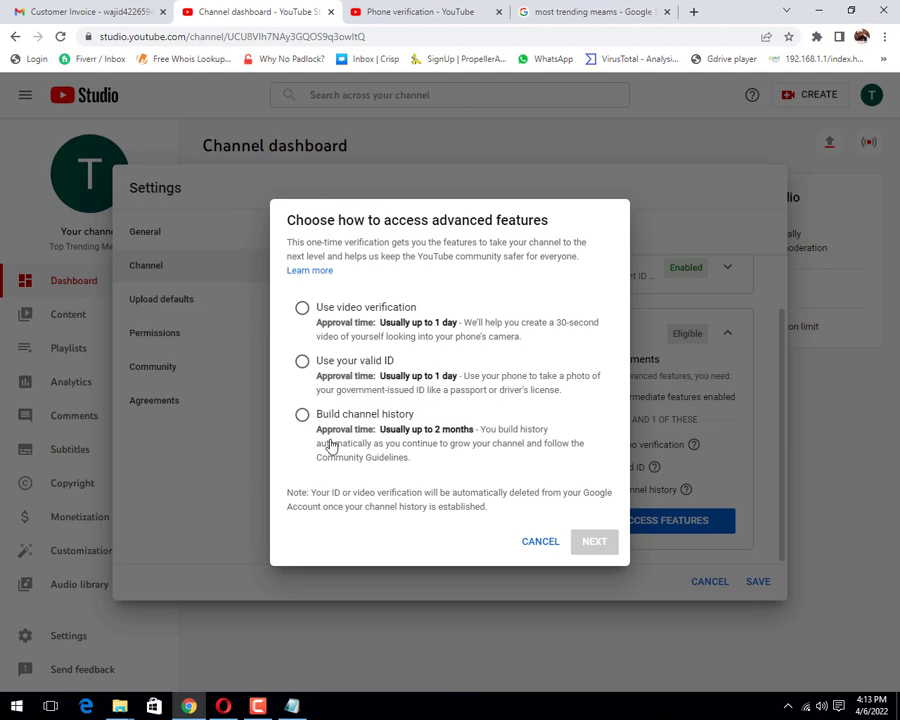
left_click(541, 540)
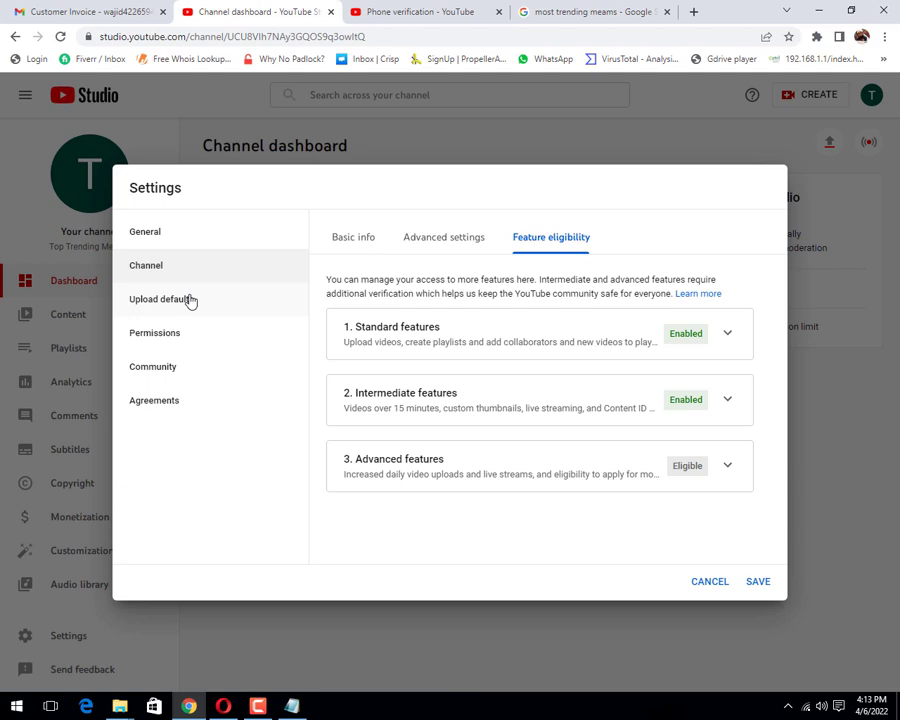
left_click(191, 302)
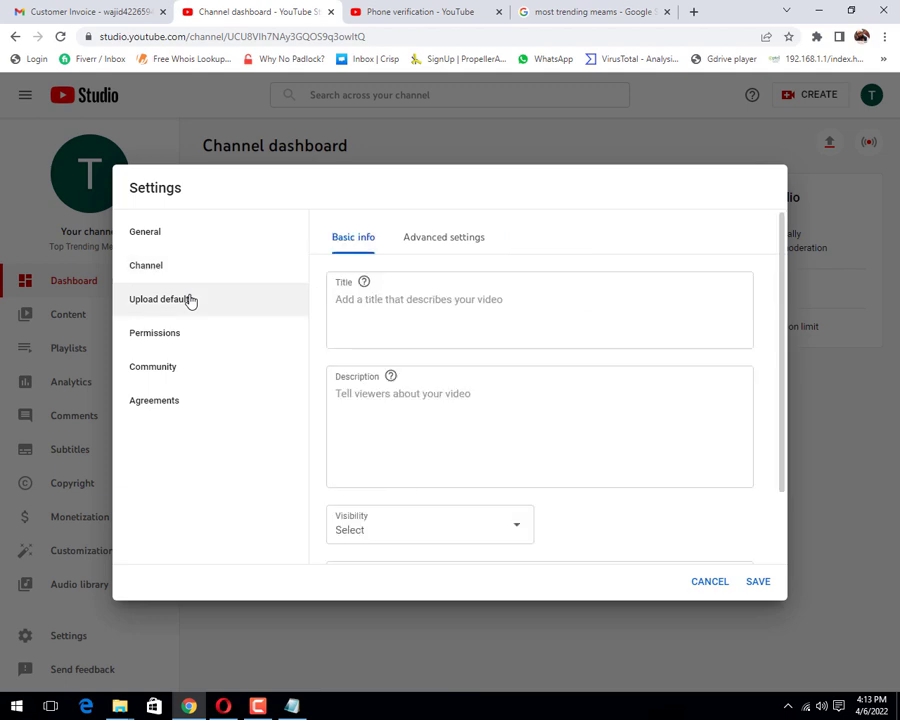
- Set default title 'I Means' and a description thanking viewers and asking them to subscribe for latest updates
left_click(420, 302)
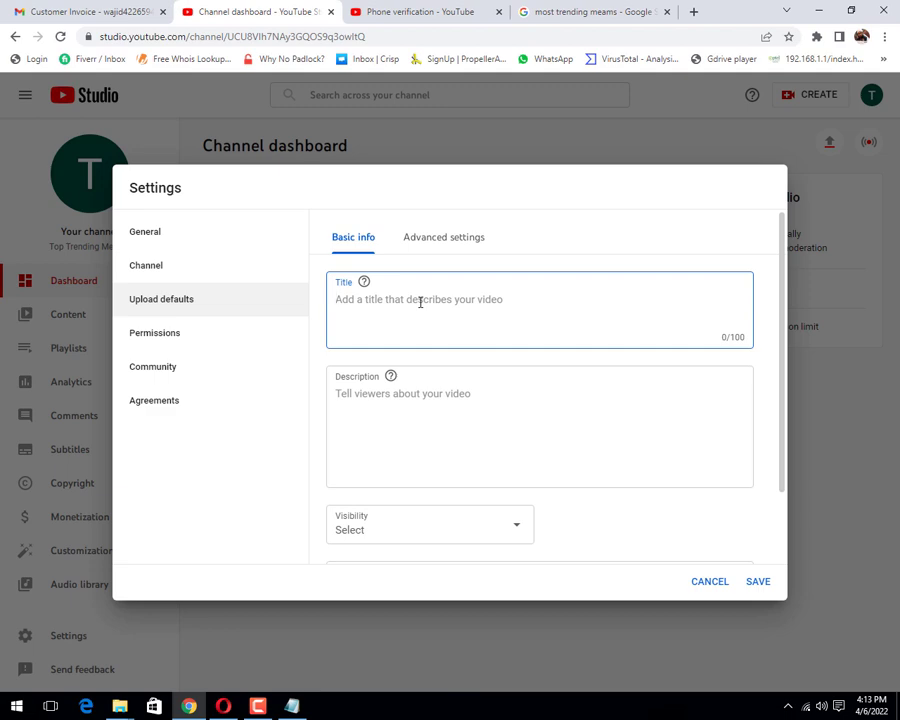
type("I Means")
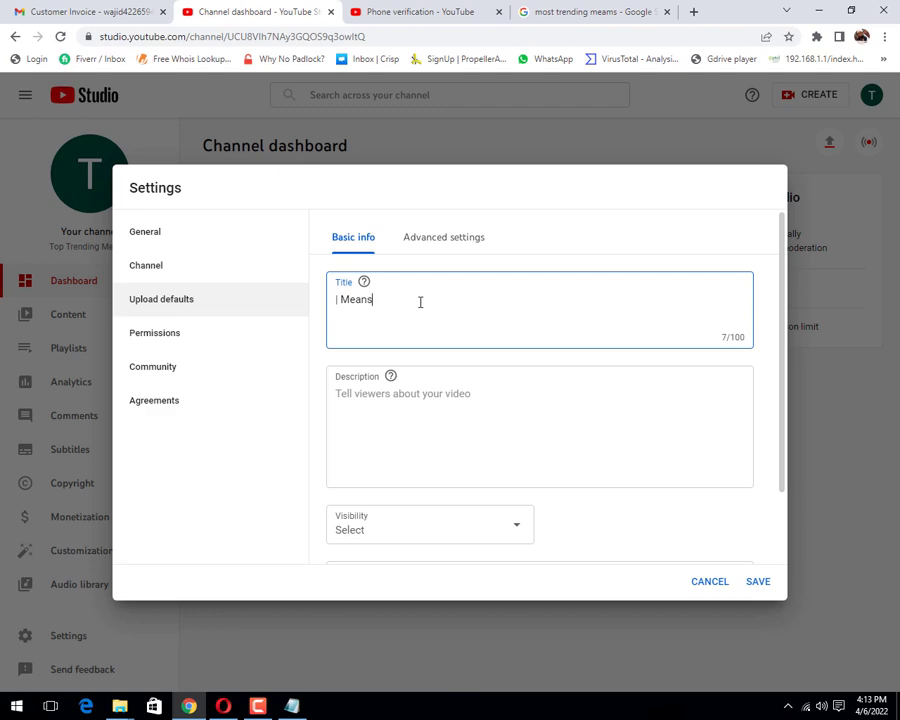
left_click(427, 390)
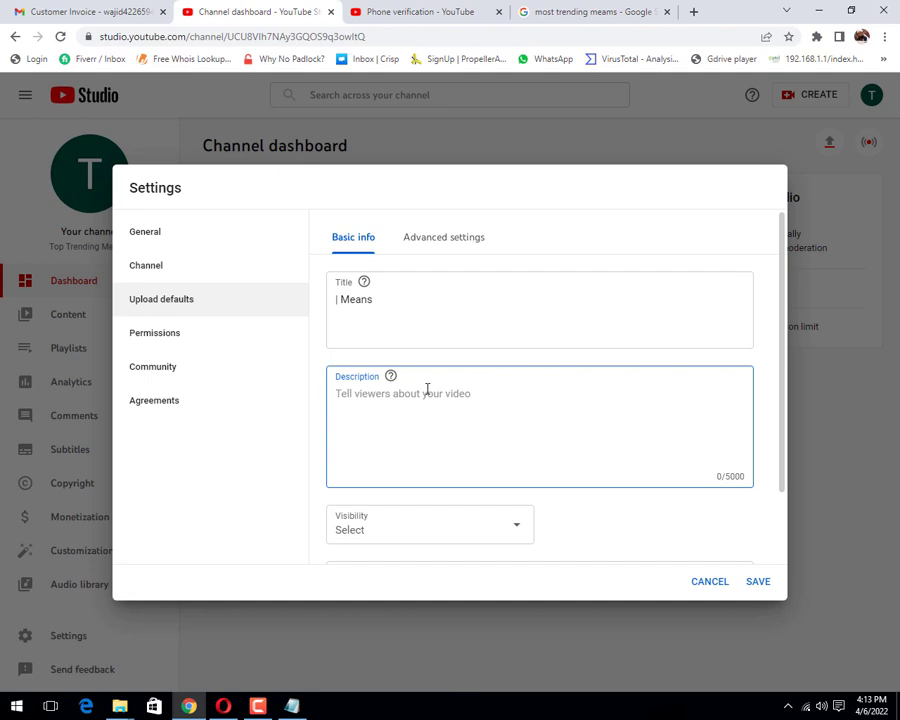
type("Thanks for watching")
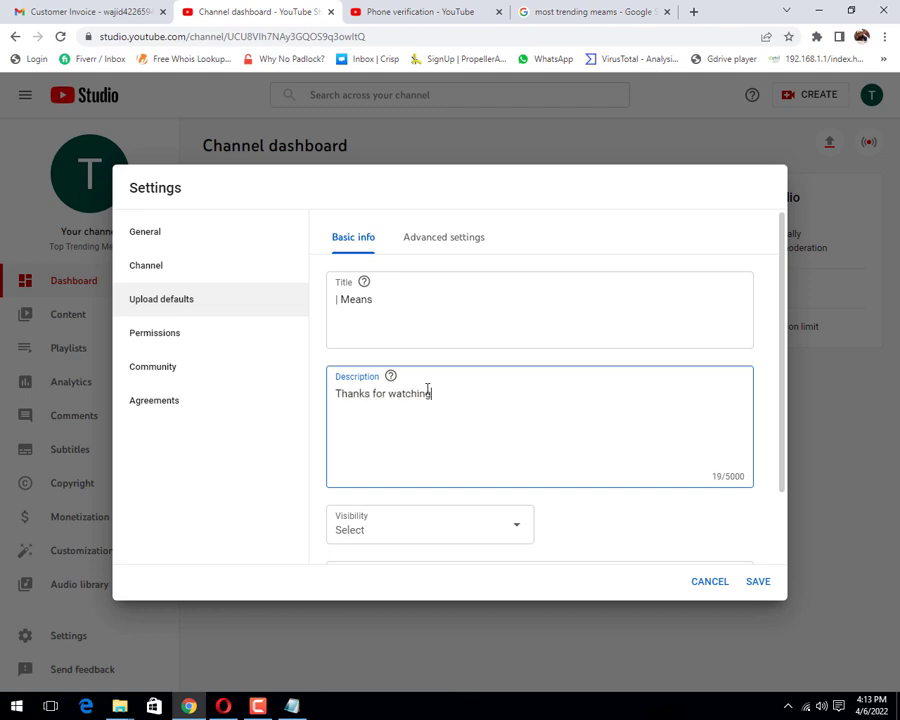
type(" our VIdoe. Please su")
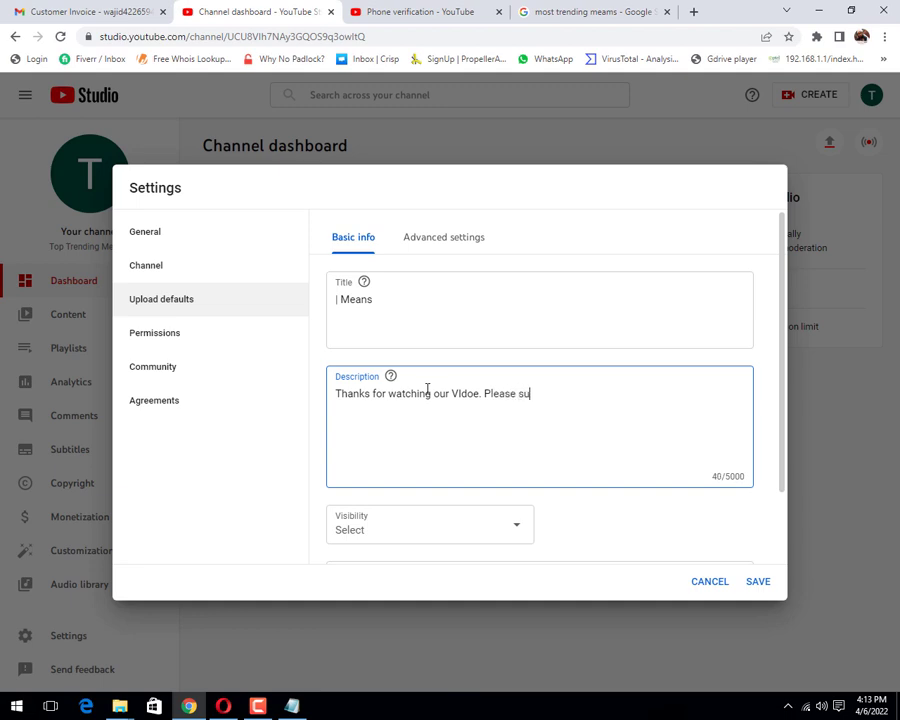
type("bscribe our chanel o")
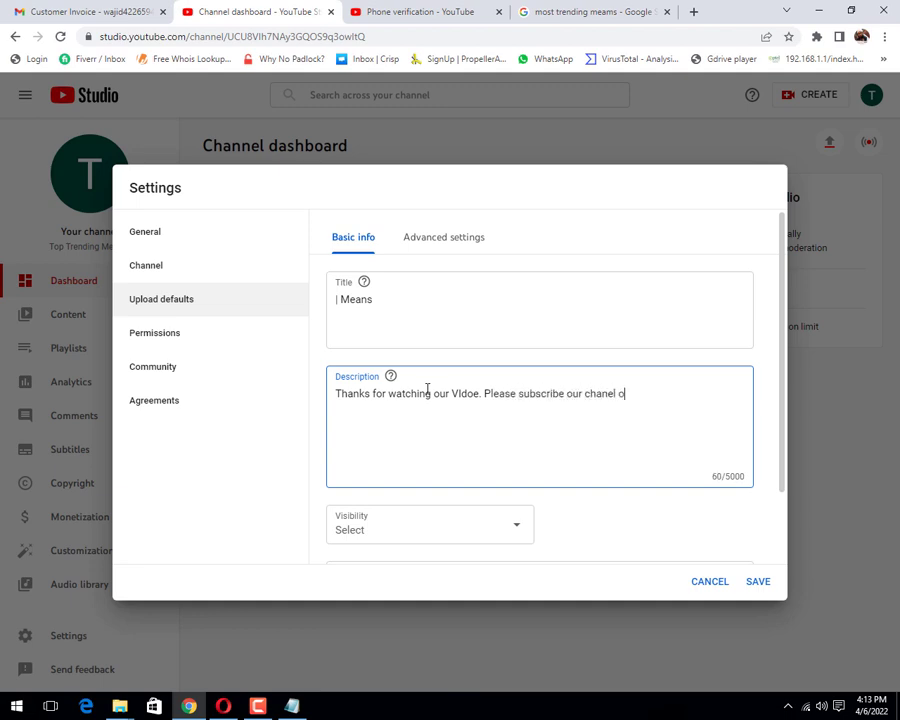
type("fr m")
key("BackSpace")
key("BackSpace")
key("BackSpace")
key("BackSpace")
key("BackSpace")
type("ofr")
key("BackSpace")
key("BackSpace")
key("BackSpace")
type("for e")
type(" more latest updates")
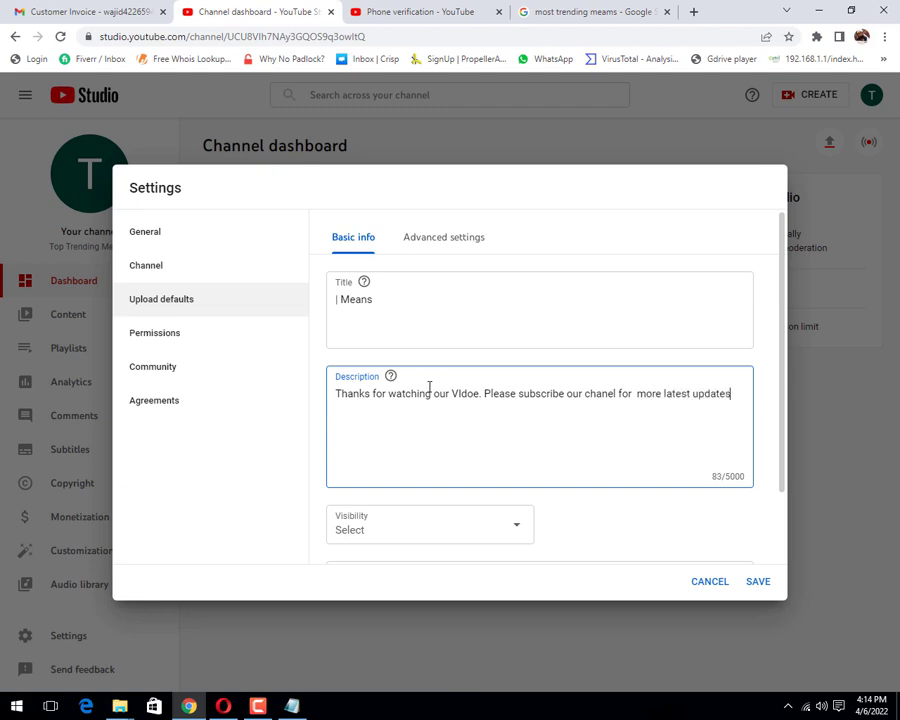
scroll(428, 388, "down", 1)
- Make uploads default to Public and add the tag 'Treding Meams of 2022'
left_click(432, 448)
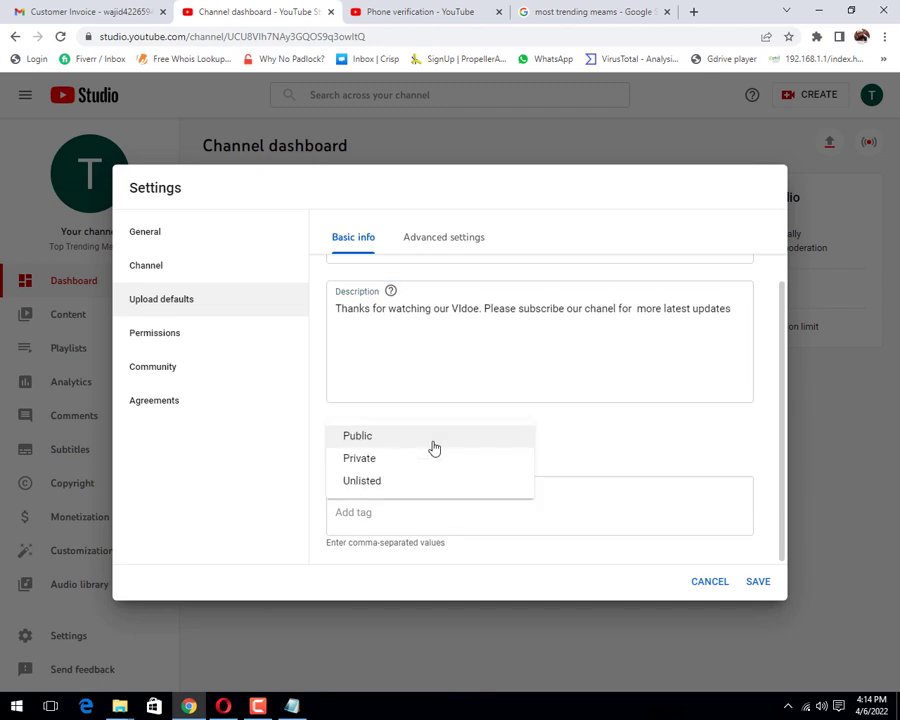
left_click(433, 447)
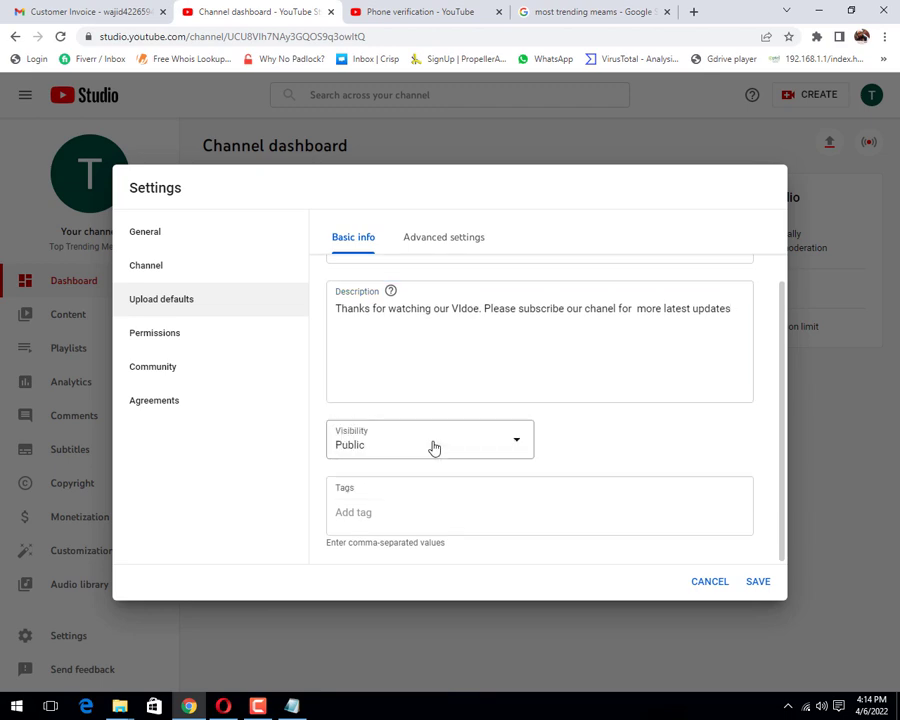
left_click(441, 512)
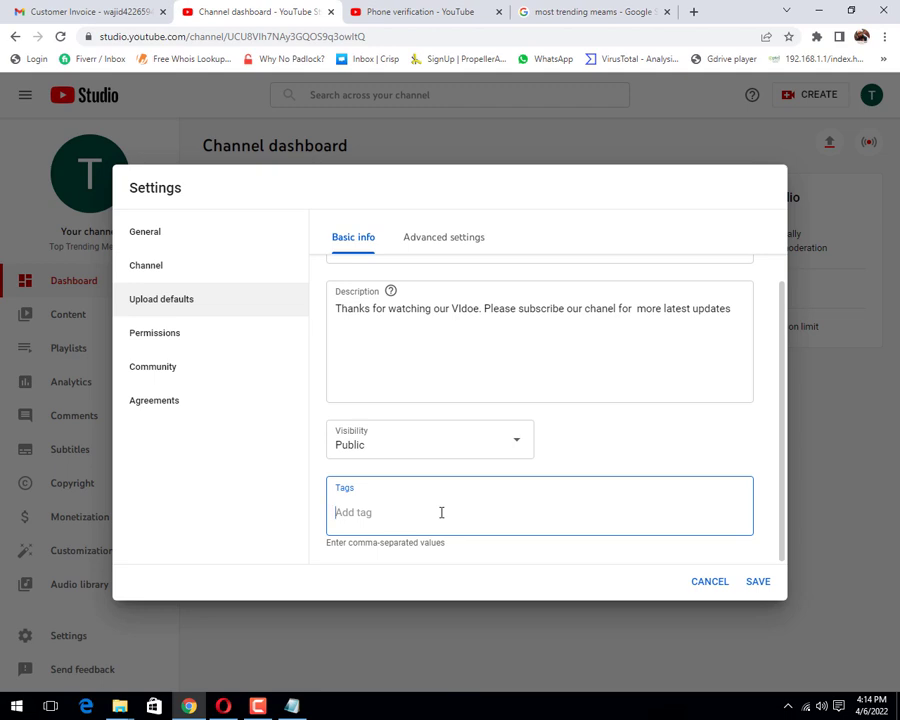
type("Treding Meams of 2022")
key("Return")
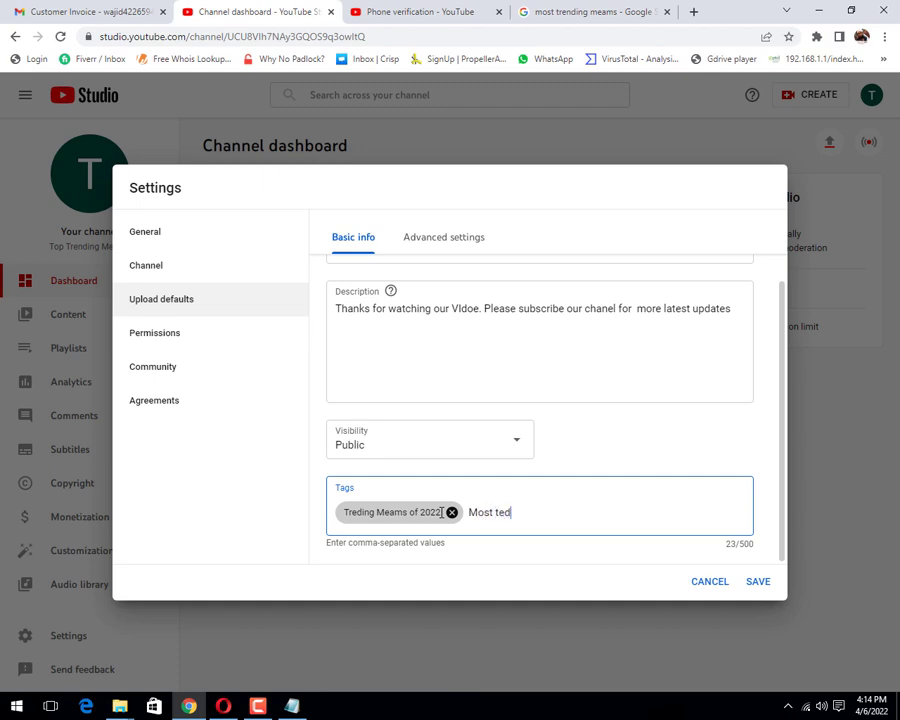
- Add the tag 'Most tending tiktok Vidoes'
type("Most tending tick")
type("top")
key("BackSpace")
key("BackSpace")
type("ok VIdoes")
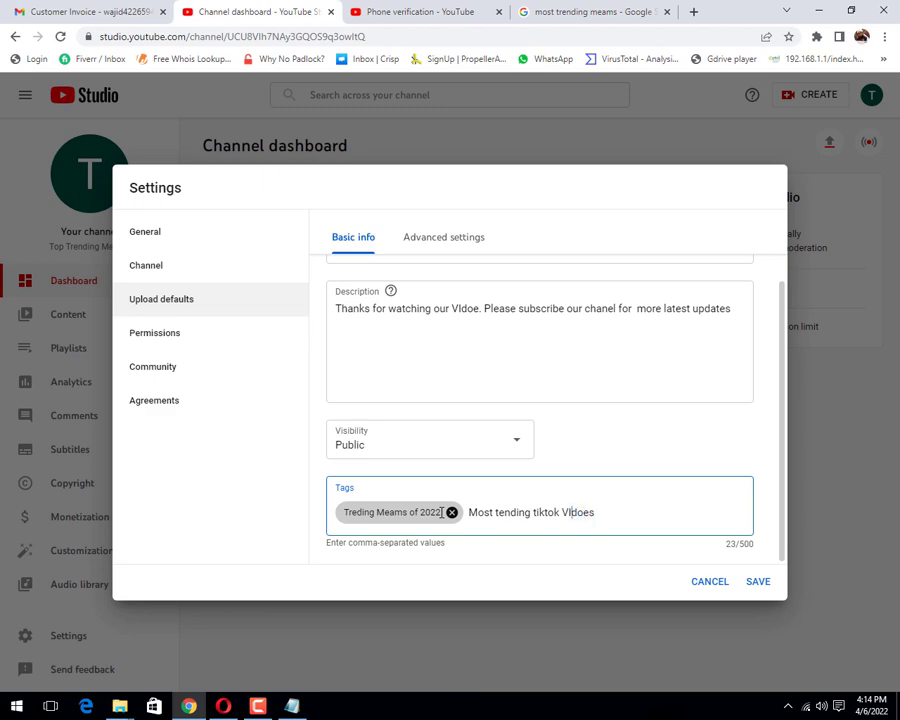
key("Delete")
type("i")
key("Return")
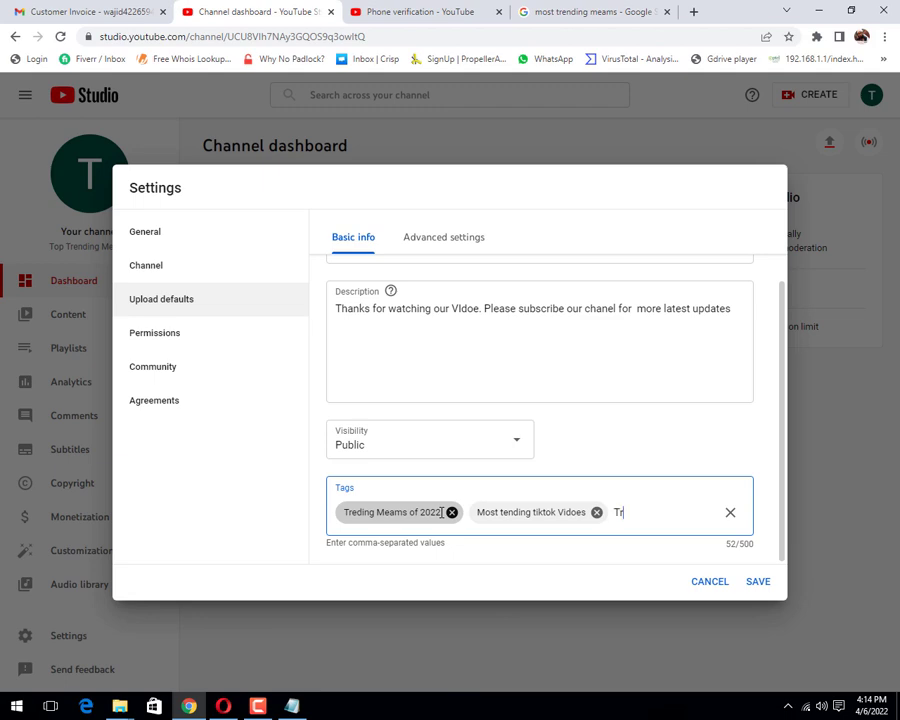
- Add the tag 'Trending meams of Pakistani Politicians'
type("Tred")
key("BackSpace")
type("ndign me")
key("BackSpace")
key("BackSpace")
key("BackSpace")
key("BackSpace")
key("BackSpace")
key("BackSpace")
type("ing mea")
type("ms of")
type(" Pakista")
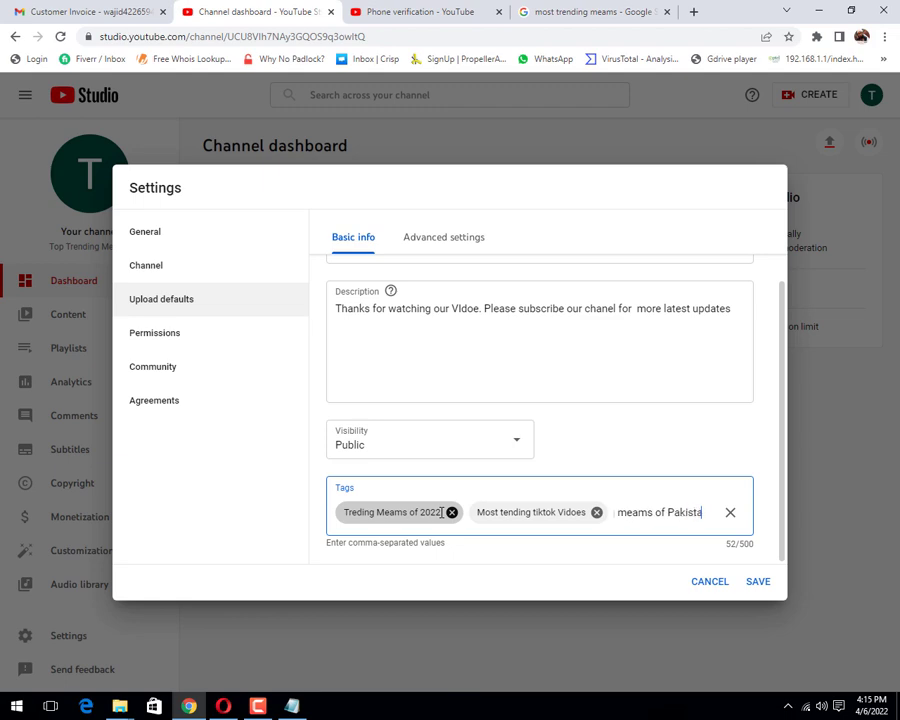
type("ni Politicians")
key("Return")
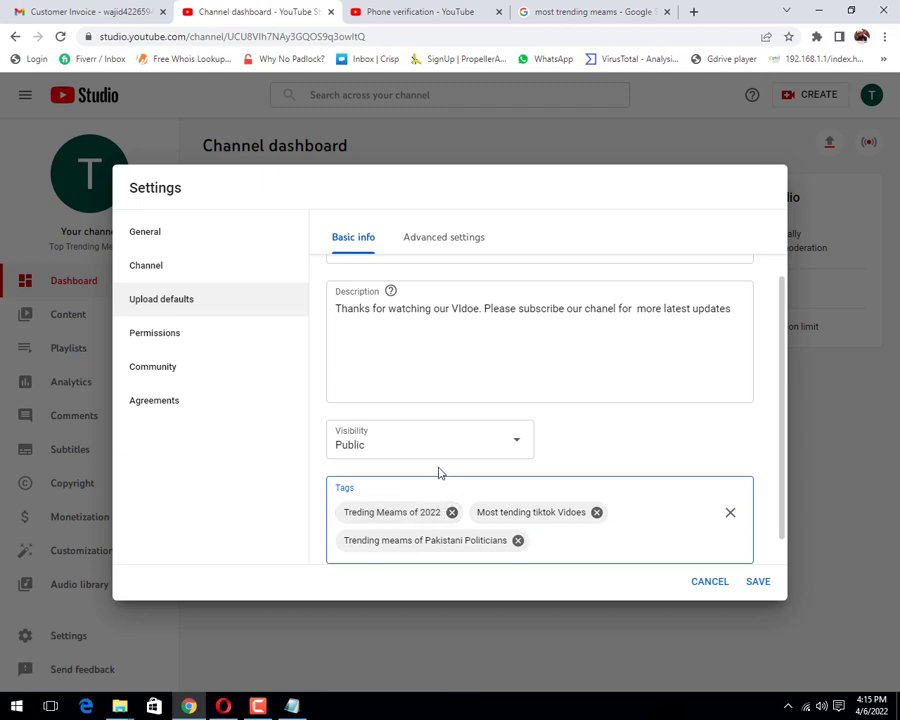
scroll(438, 472, "down", 1)
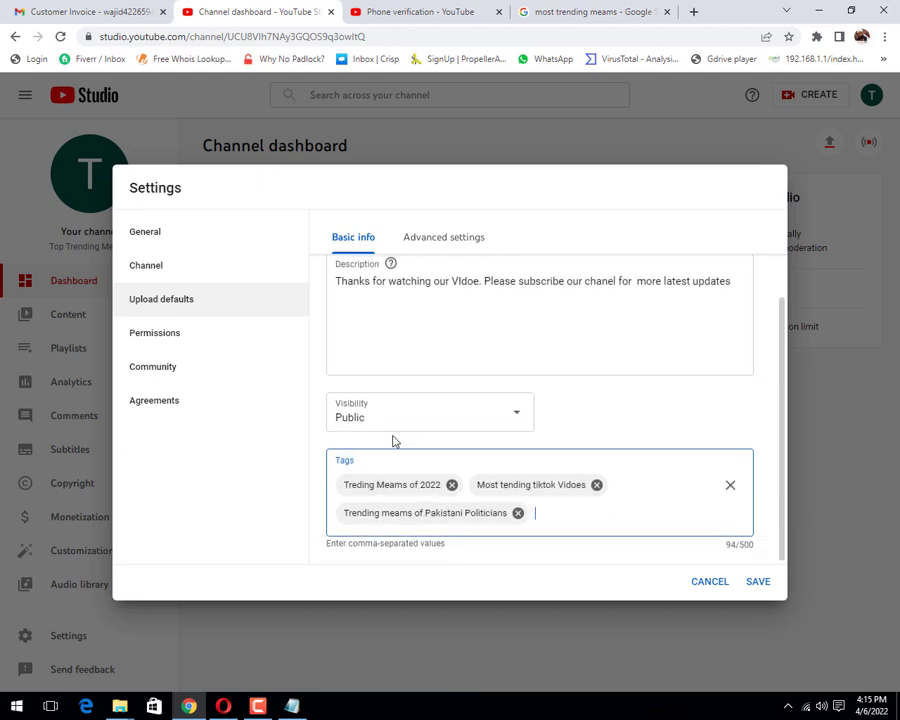
scroll(394, 438, "up", 5)
left_click(436, 242)
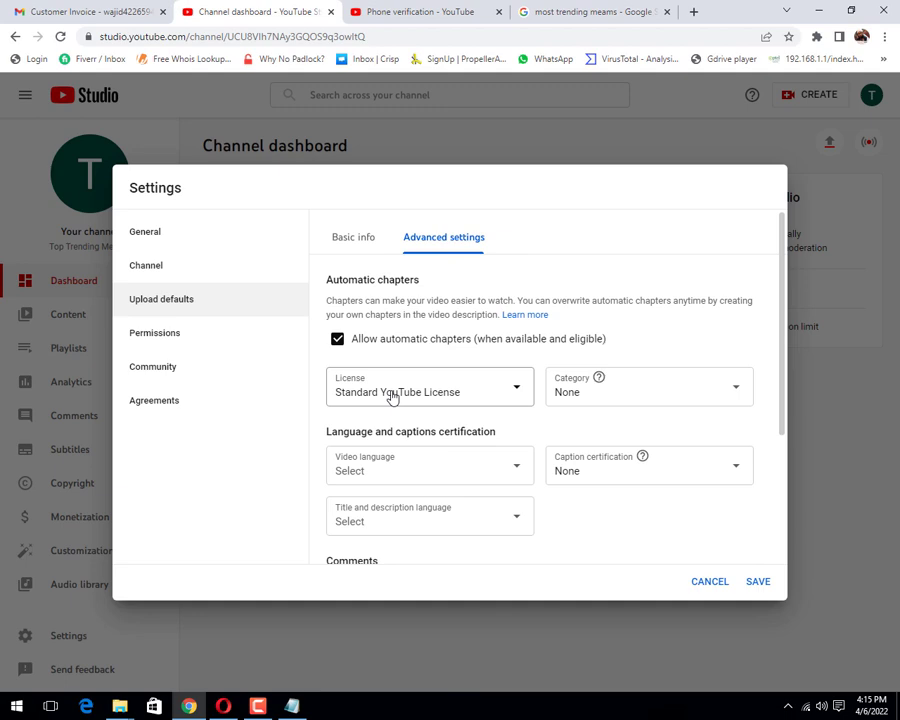
- Set the default license to Creative Commons - Attribution and the default category to Comedy
left_click(393, 398)
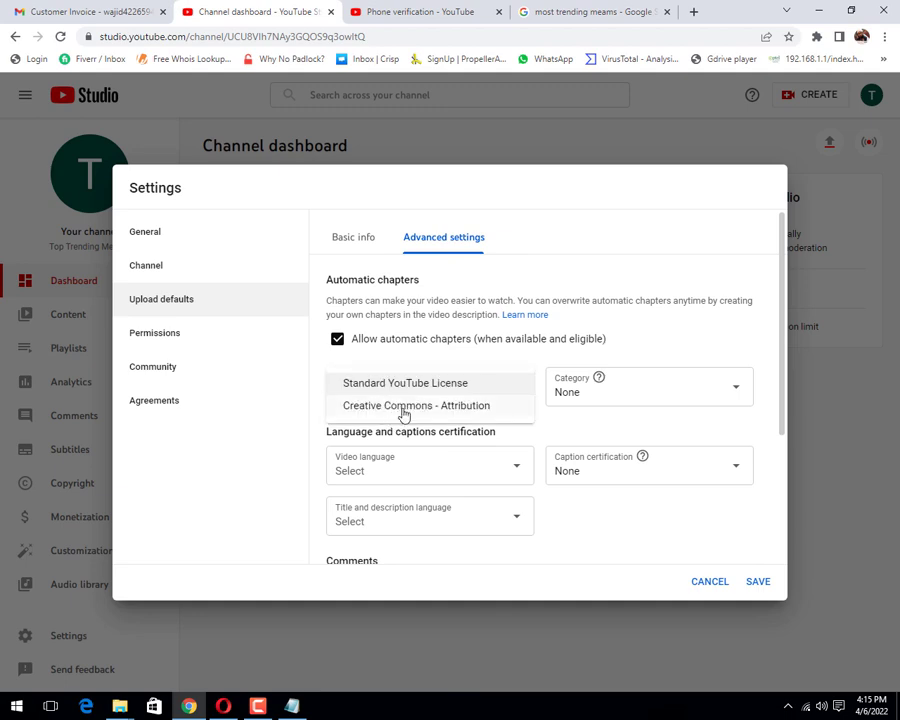
left_click(403, 408)
left_click(643, 394)
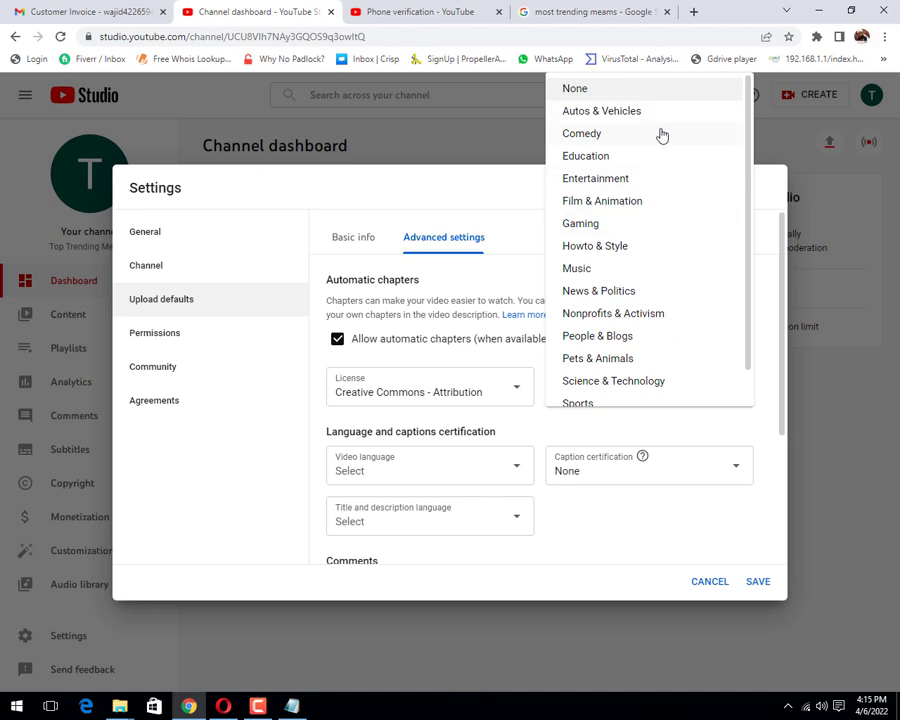
left_click(661, 135)
left_click(666, 390)
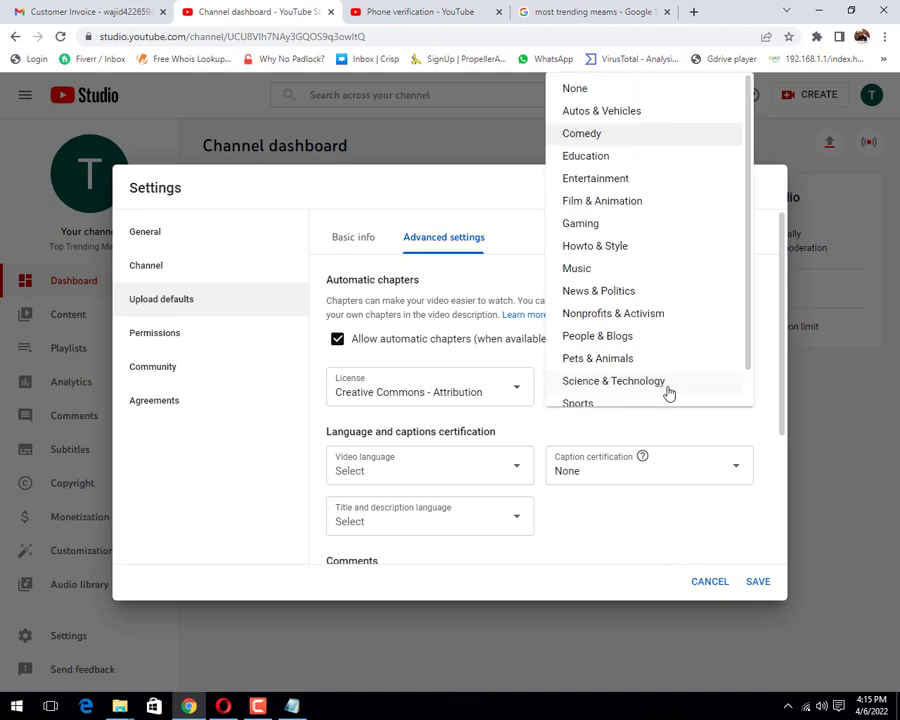
left_click(265, 435)
- Browse the Video language dropdown's list of available languages
scroll(402, 472, "down", 3)
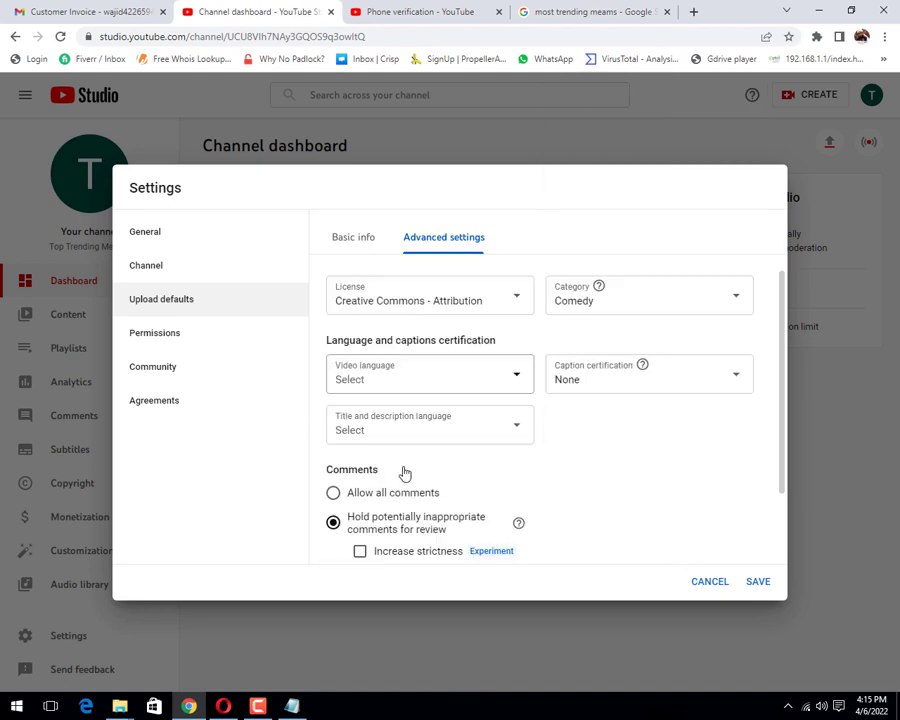
left_click(445, 323)
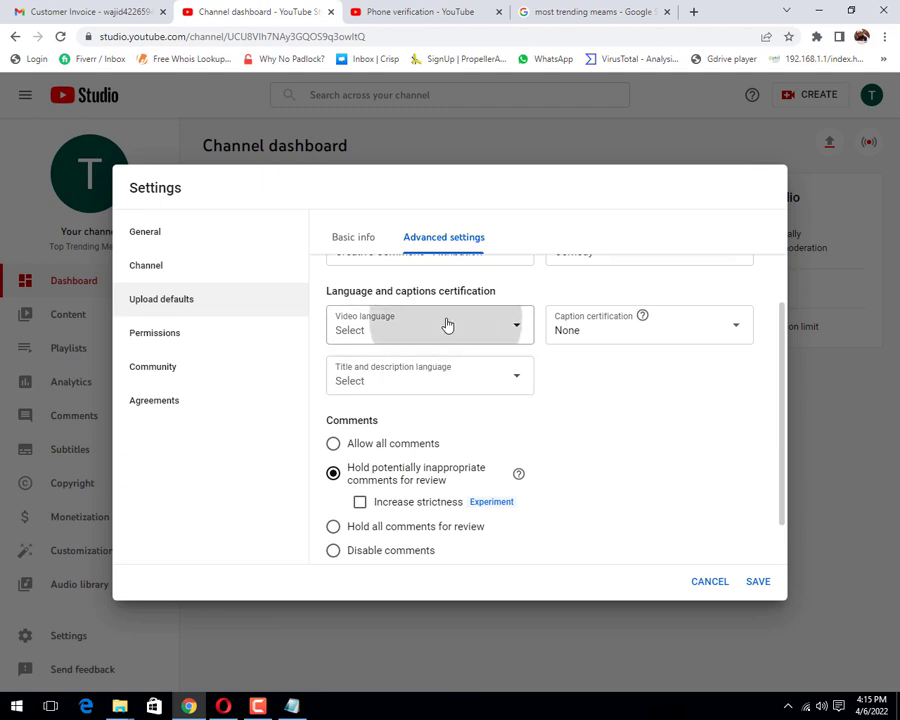
scroll(443, 484, "down", 10)
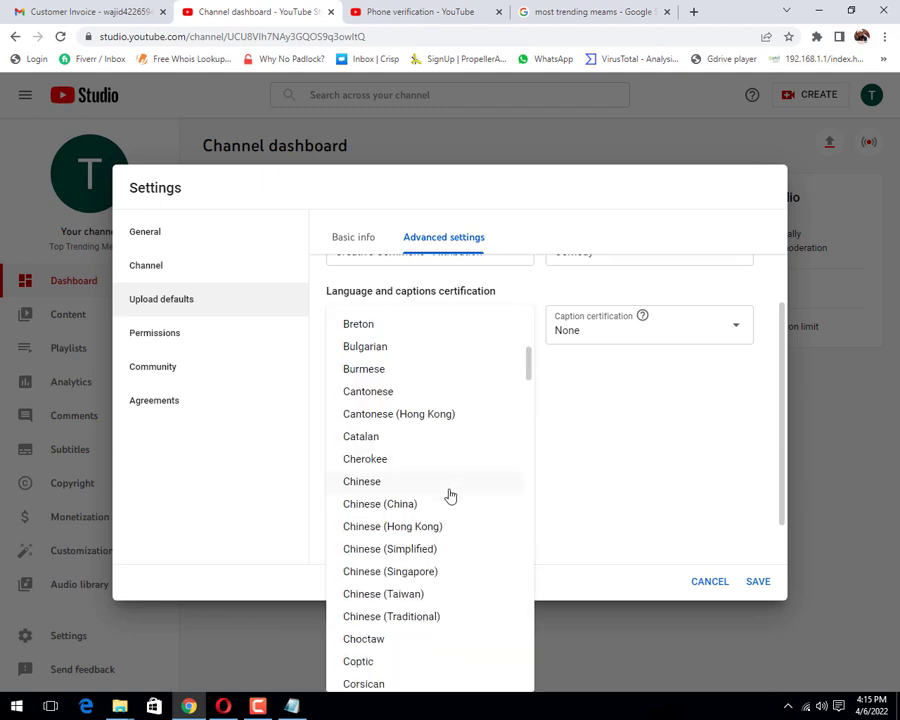
scroll(449, 494, "down", 3)
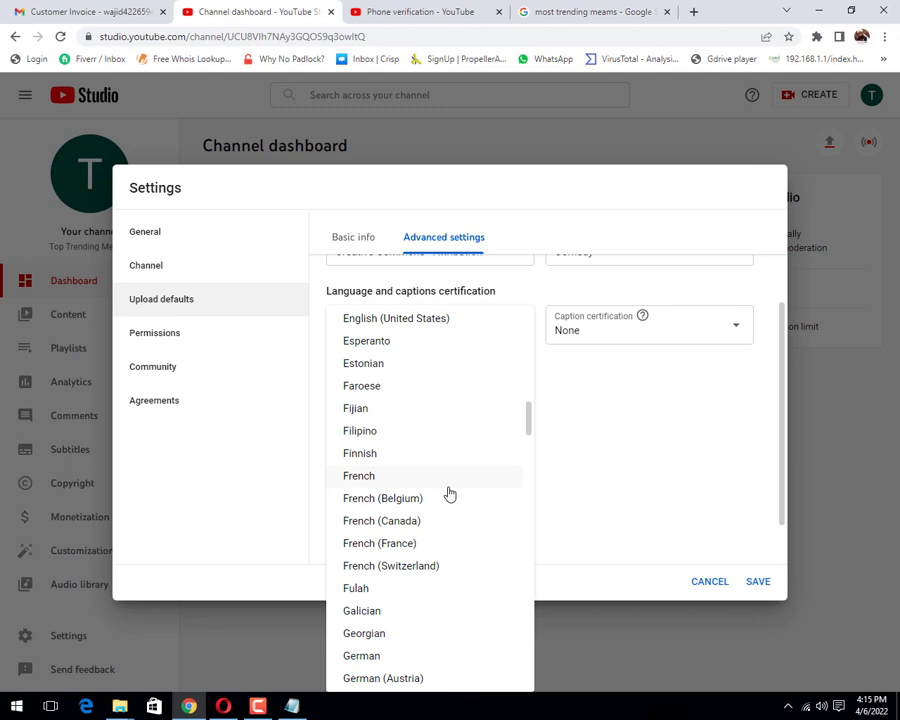
scroll(449, 494, "down", 15)
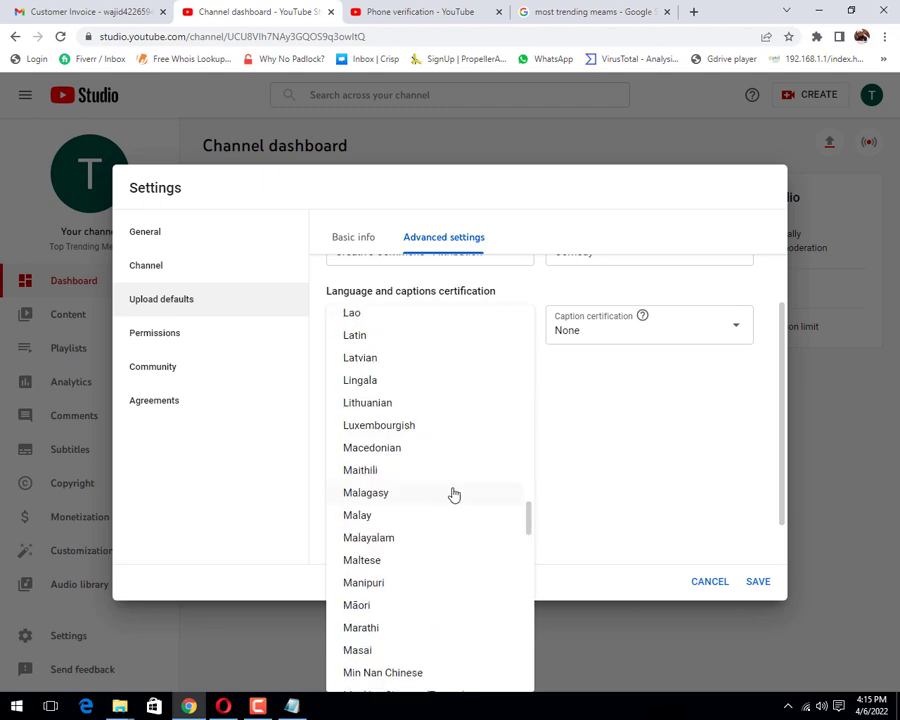
scroll(453, 494, "down", 12)
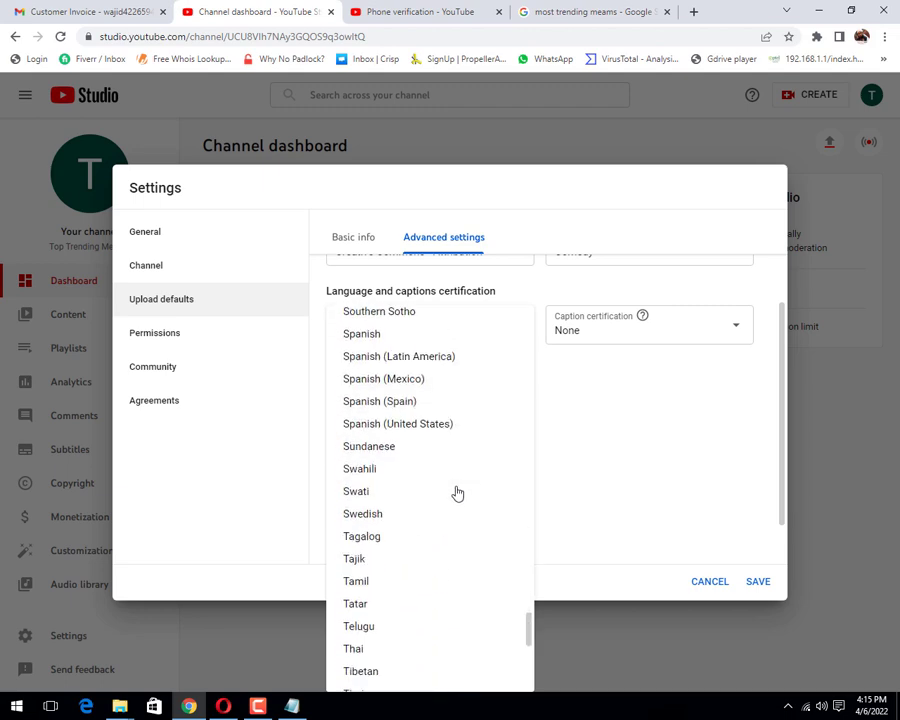
scroll(457, 492, "down", 5)
scroll(452, 488, "up", 1)
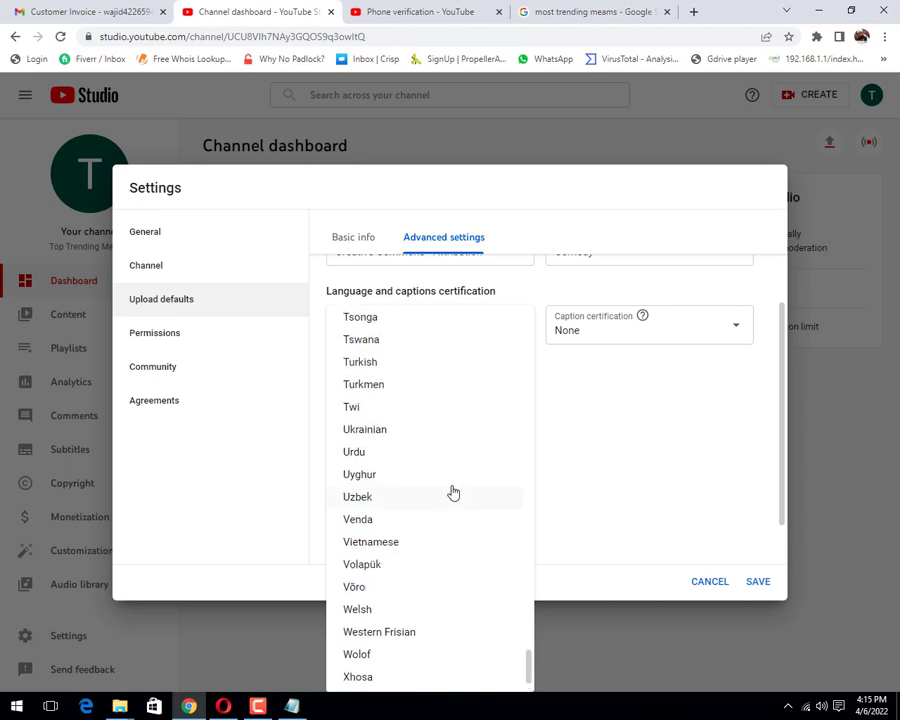
- Set video language to Urdu, title and description language to English, and allow all comments
left_click(356, 452)
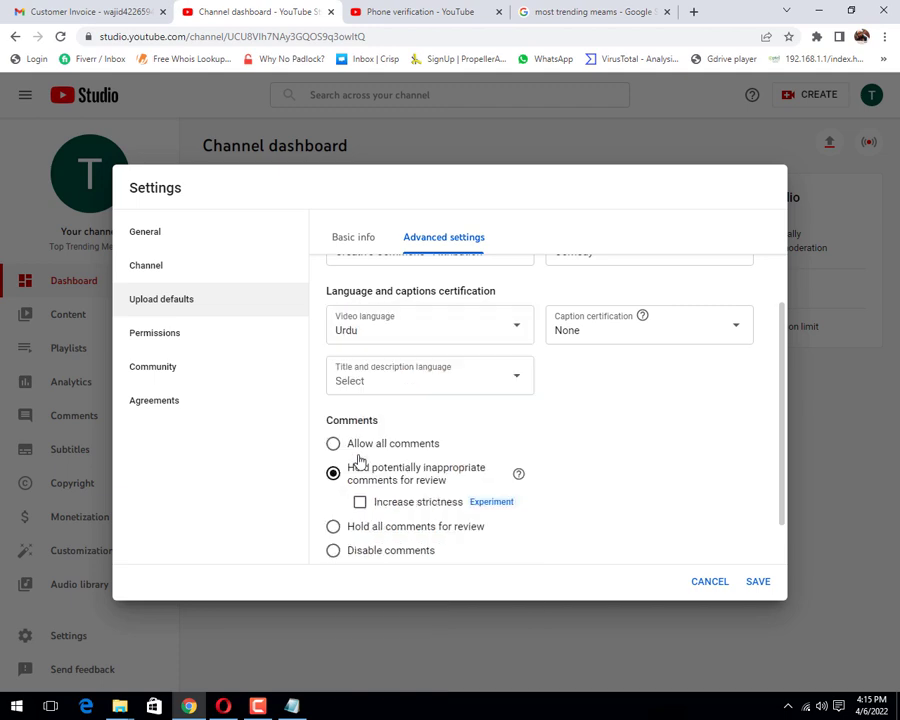
left_click(434, 378)
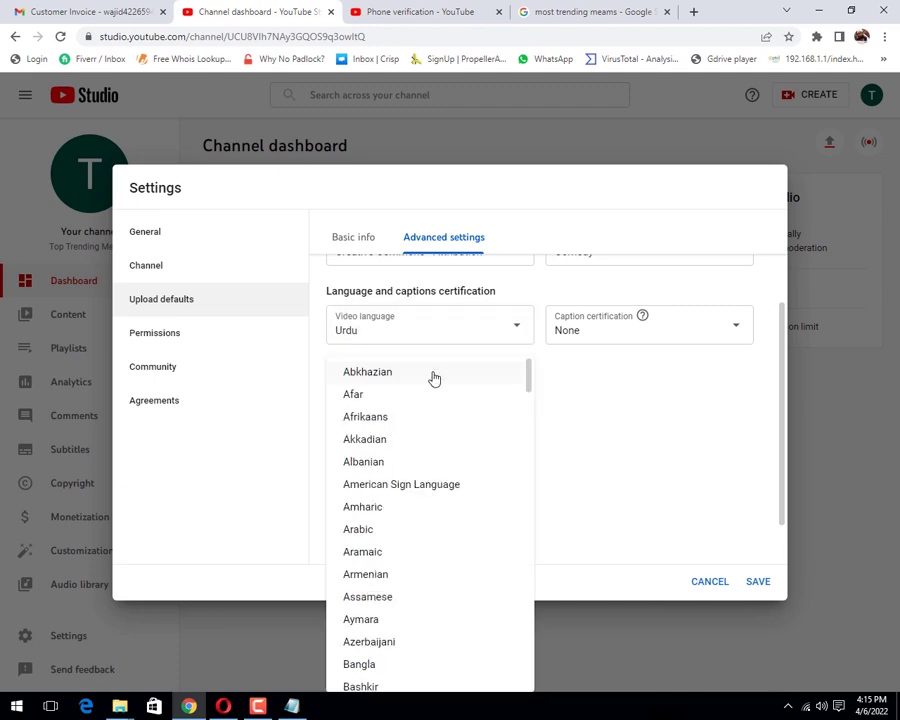
scroll(474, 564, "down", 12)
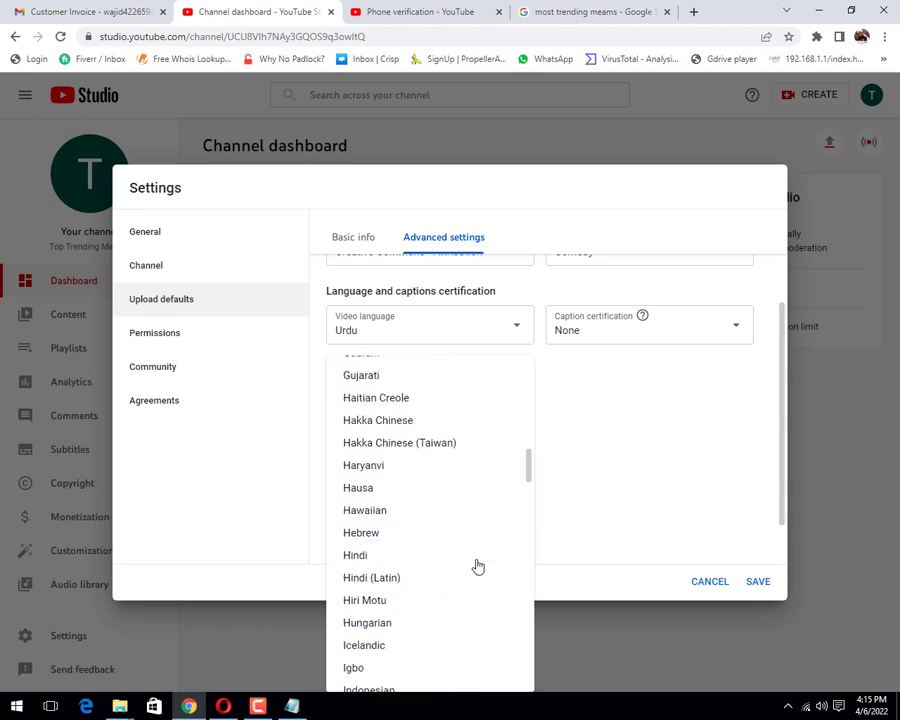
scroll(477, 566, "down", 3)
scroll(478, 565, "down", 10)
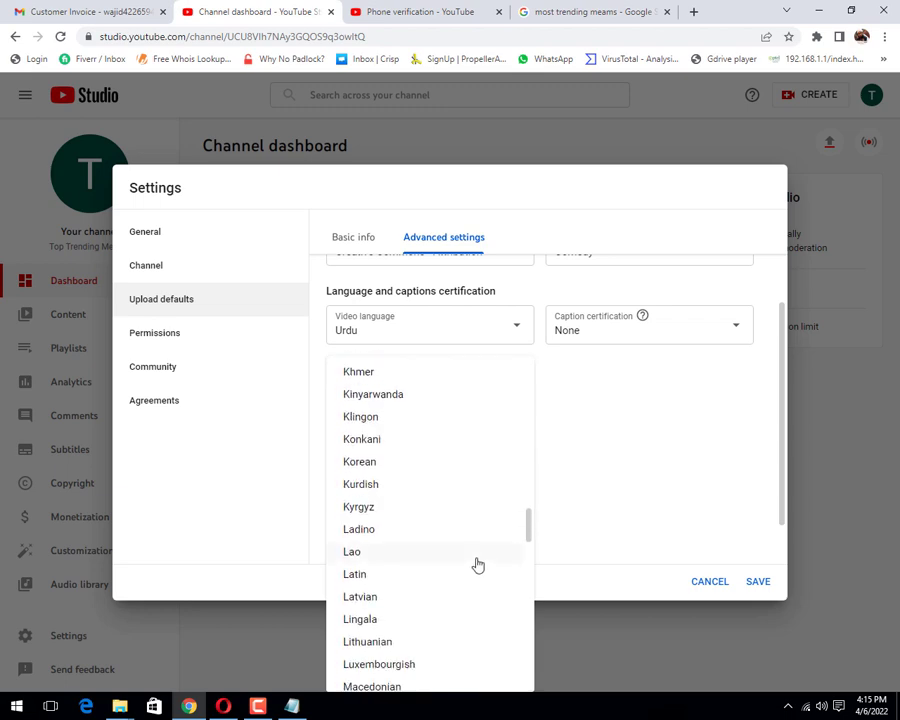
scroll(478, 563, "down", 15)
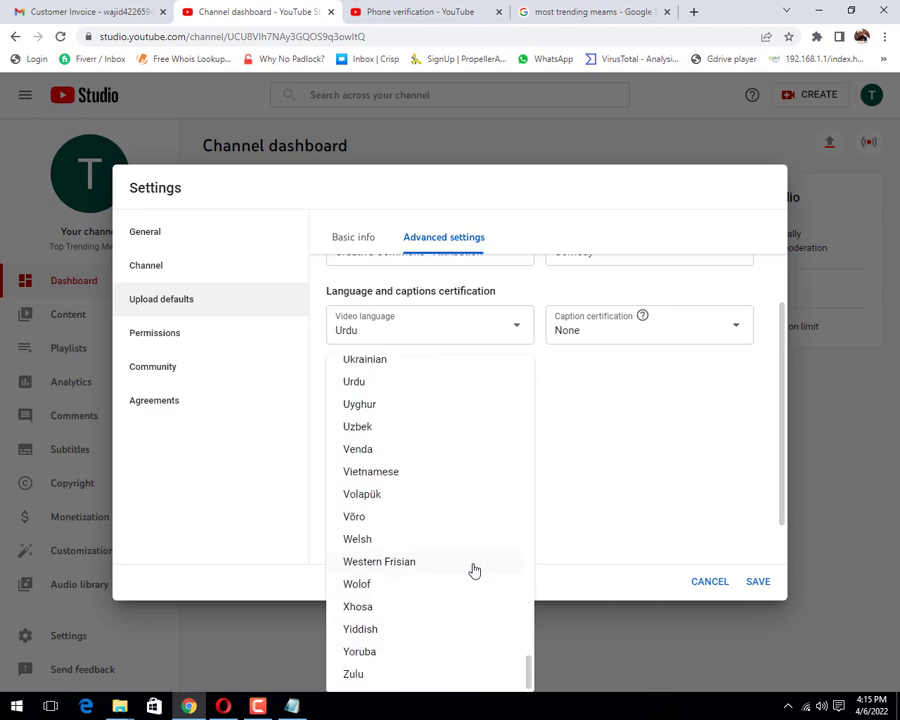
scroll(471, 569, "up", 20)
scroll(470, 569, "up", 20)
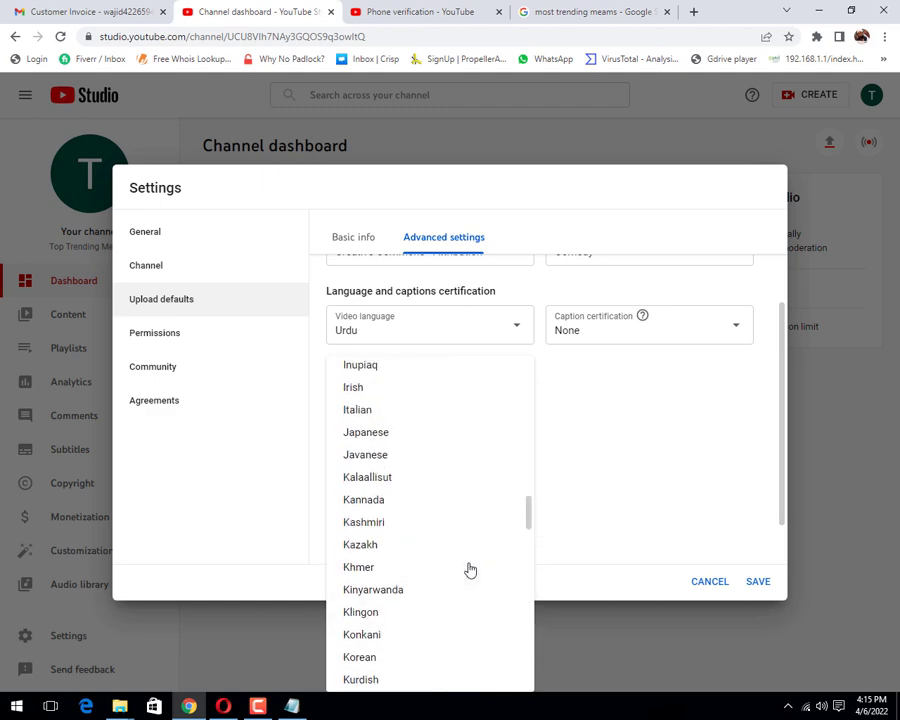
scroll(470, 569, "up", 10)
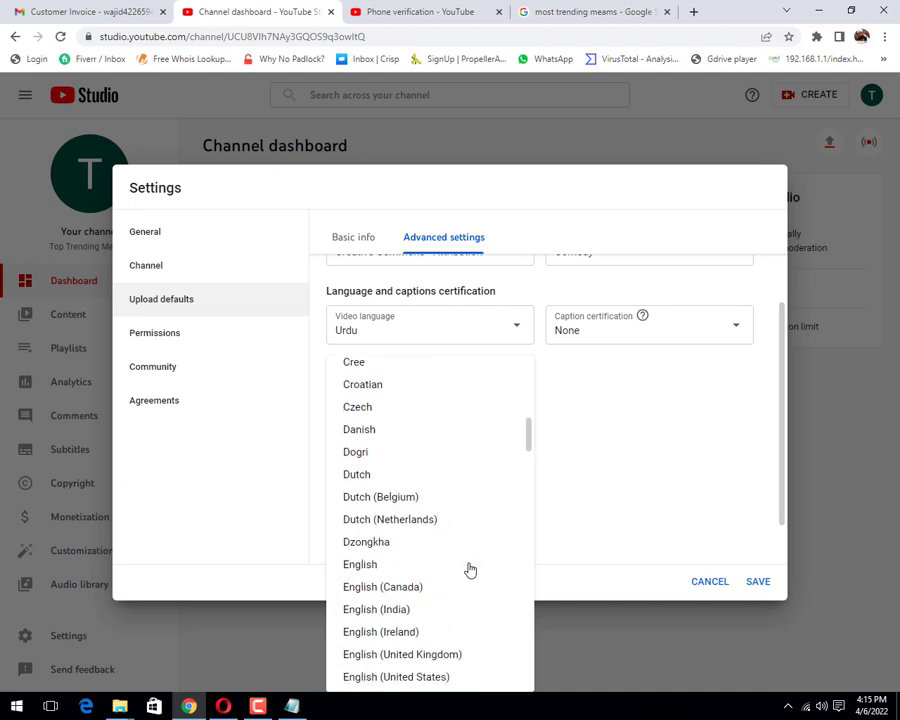
scroll(470, 569, "up", 8)
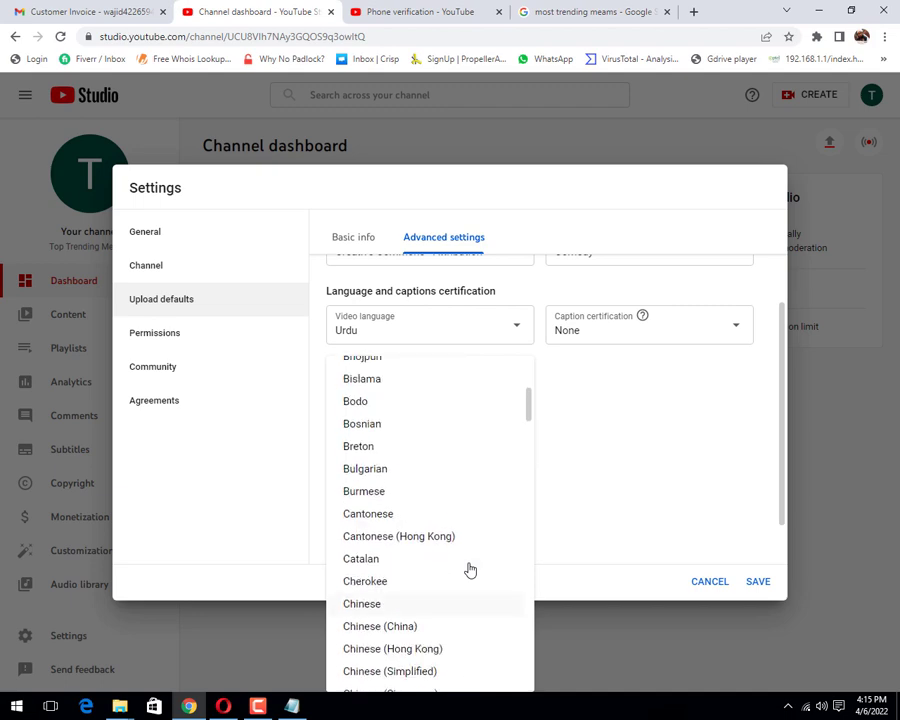
scroll(470, 569, "up", 2)
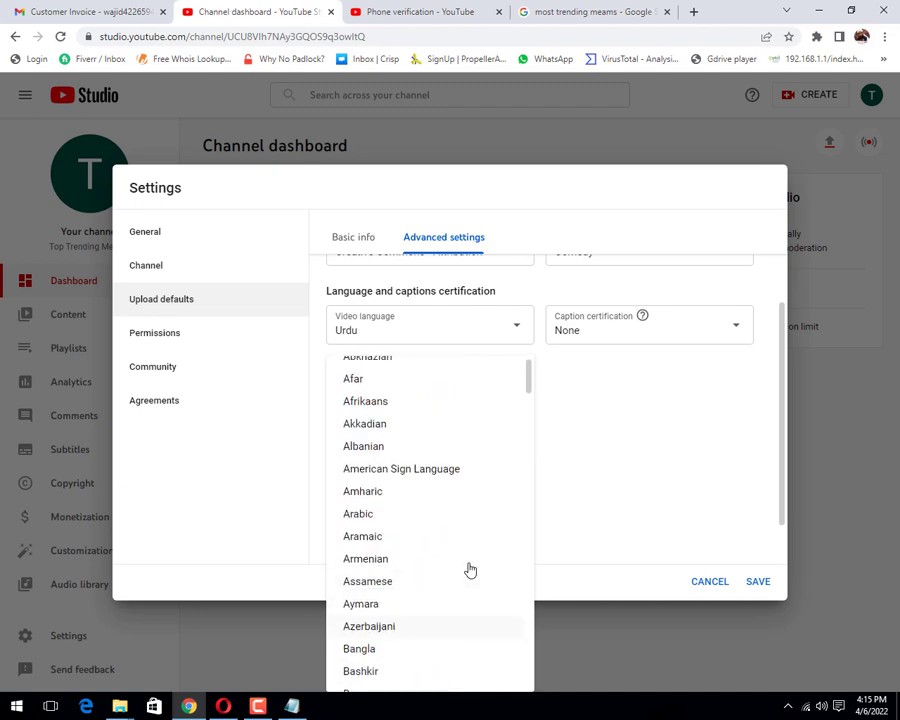
scroll(470, 569, "down", 7)
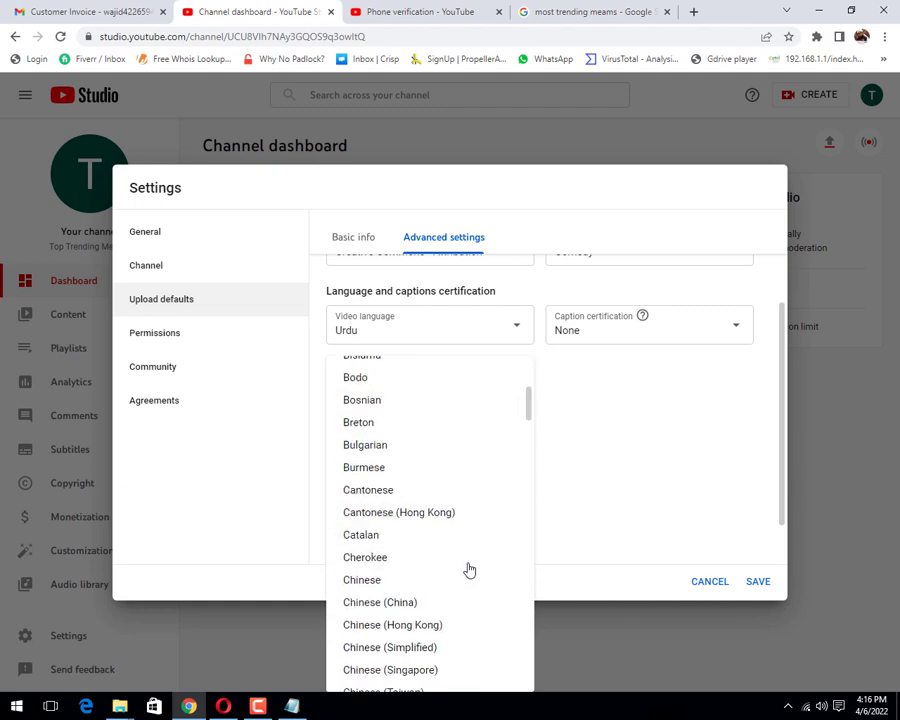
scroll(470, 569, "down", 3)
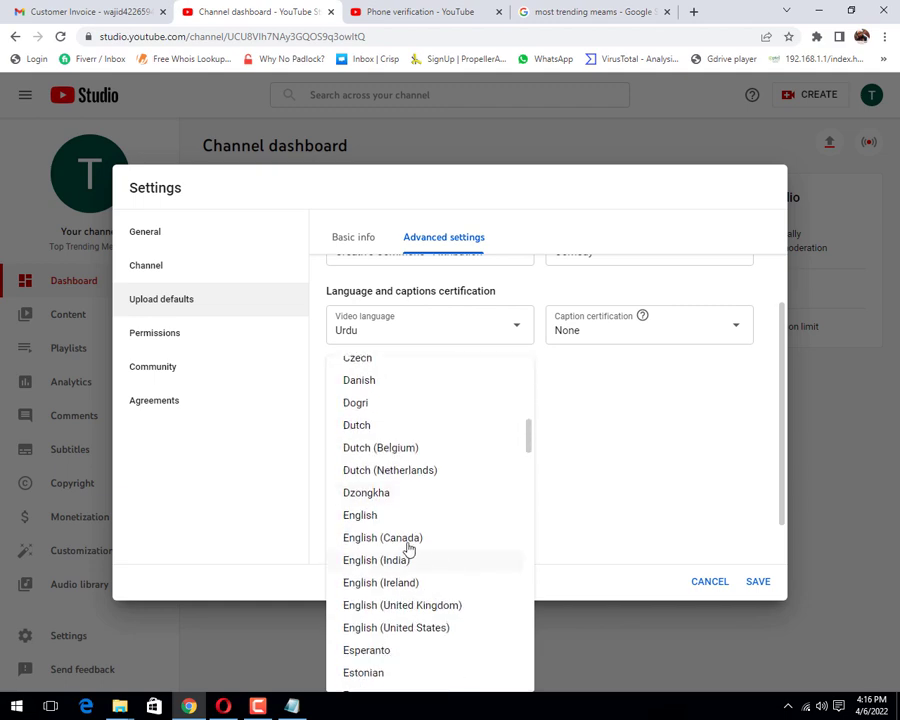
left_click(362, 516)
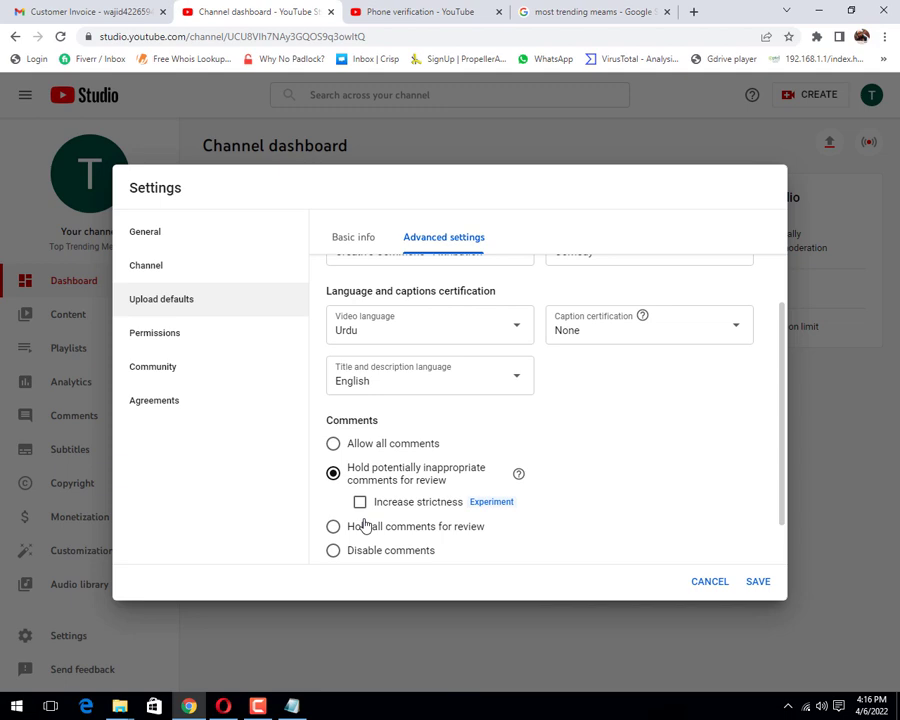
left_click(334, 446)
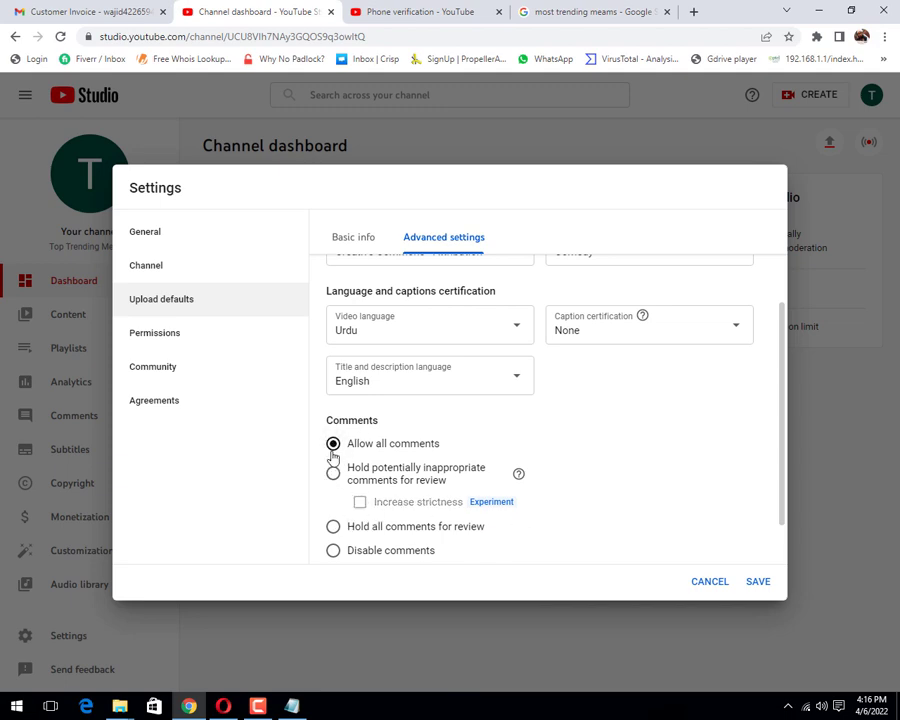
- Save the upload defaults, then review the channel's Permissions settings
left_click(757, 583)
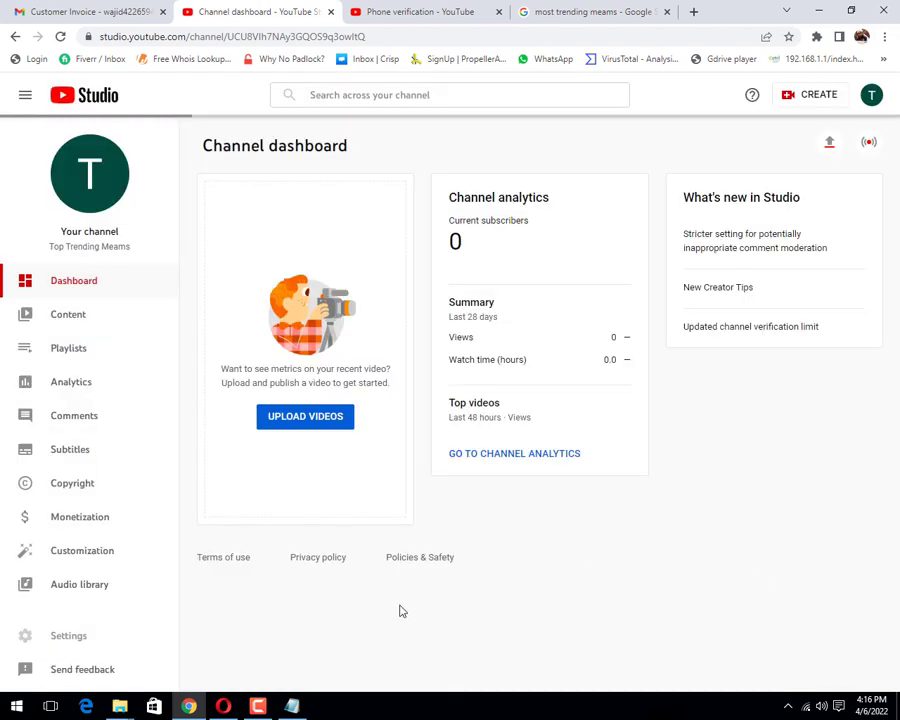
left_click(72, 638)
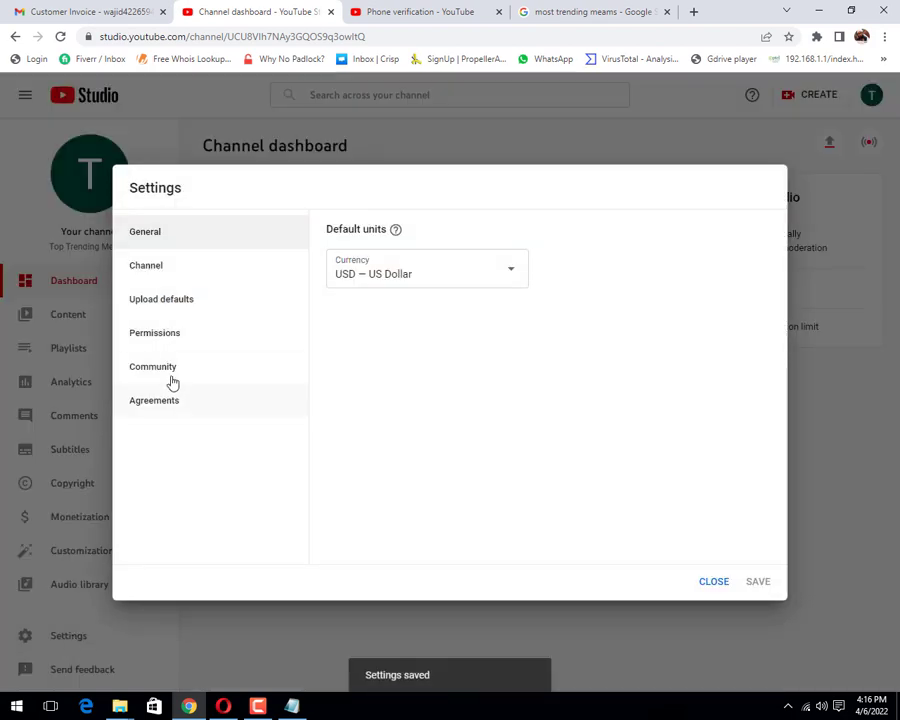
left_click(160, 338)
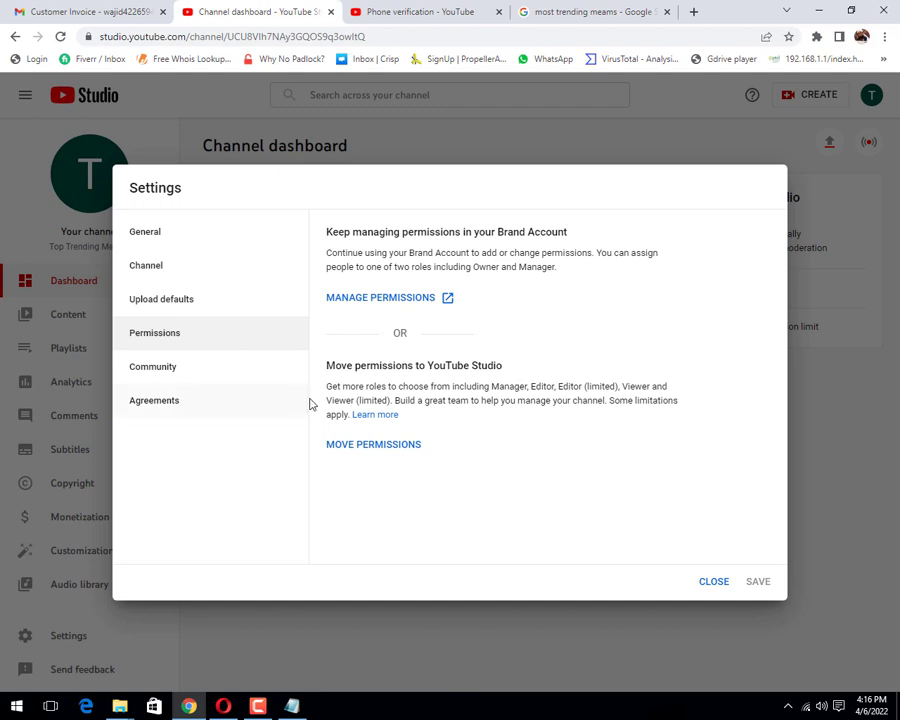
- Review Community filters and defaults and the Agreements page, then close Settings
left_click(185, 367)
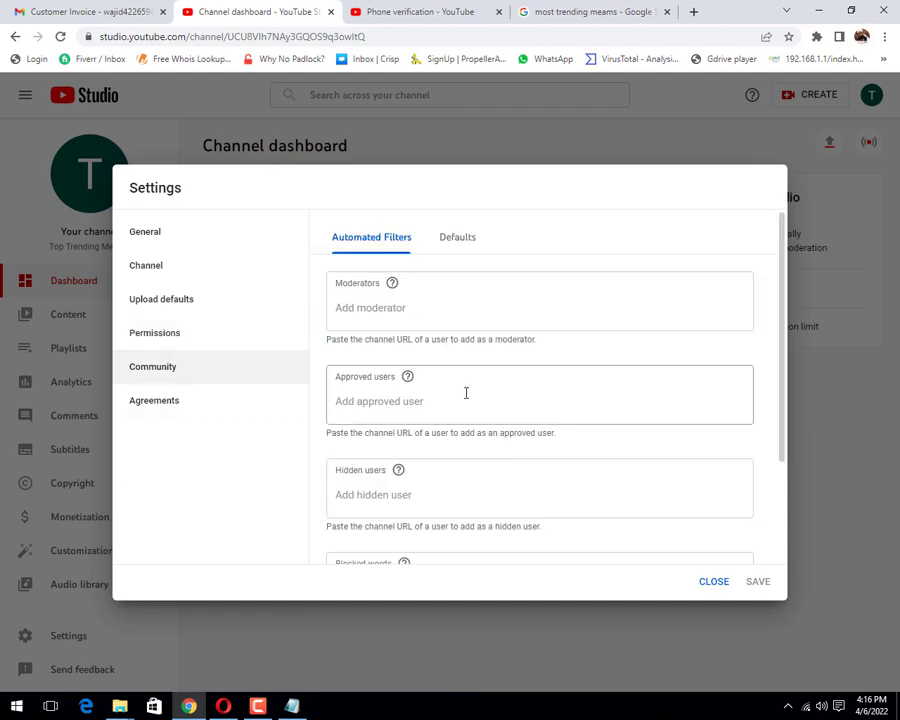
scroll(465, 393, "down", 2)
scroll(465, 390, "up", 2)
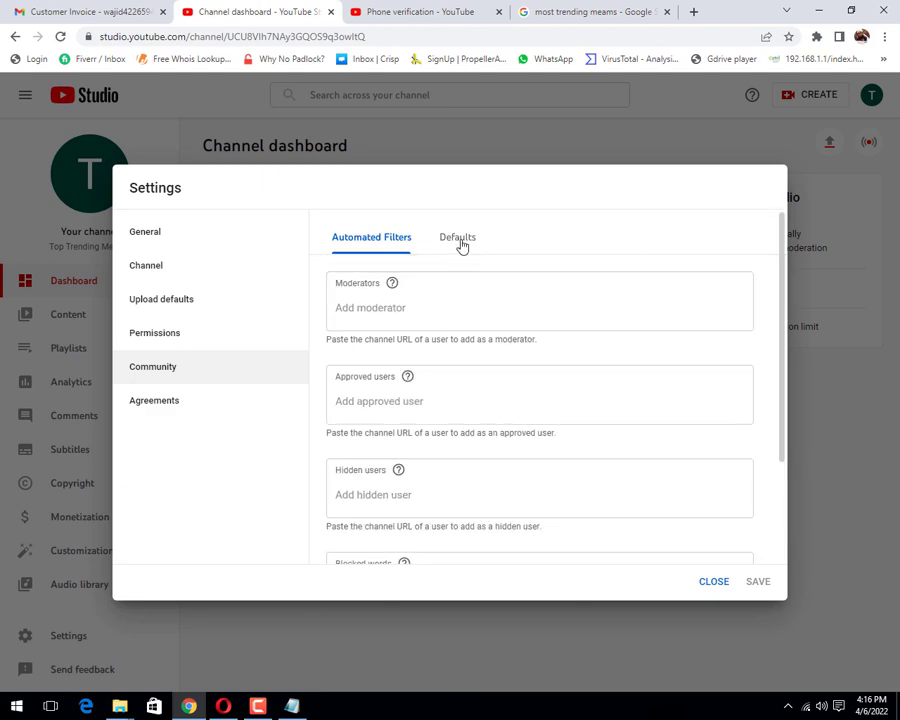
left_click(460, 242)
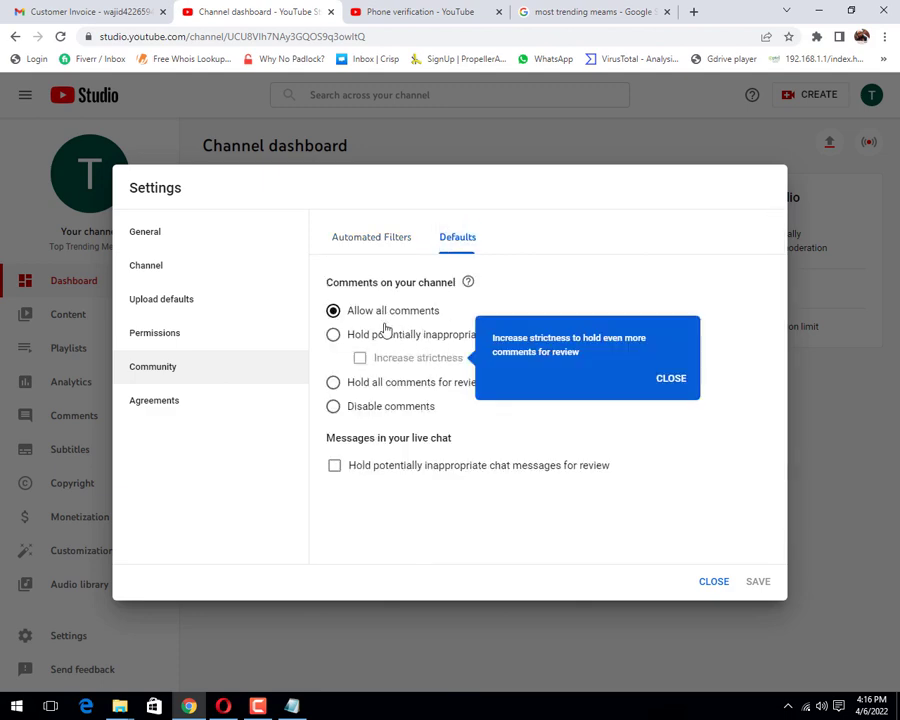
left_click(671, 386)
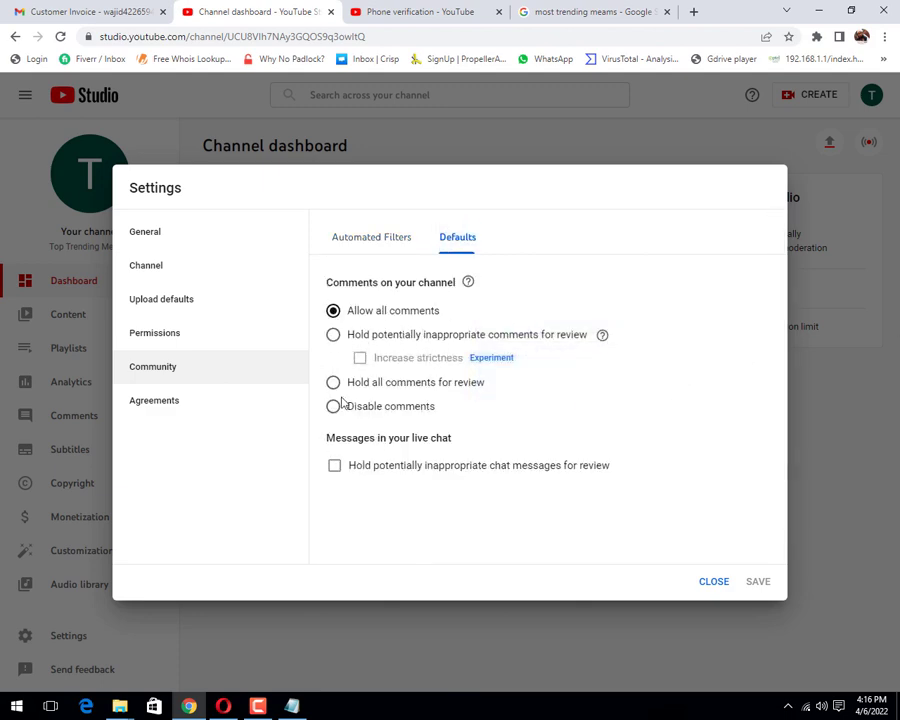
left_click(361, 245)
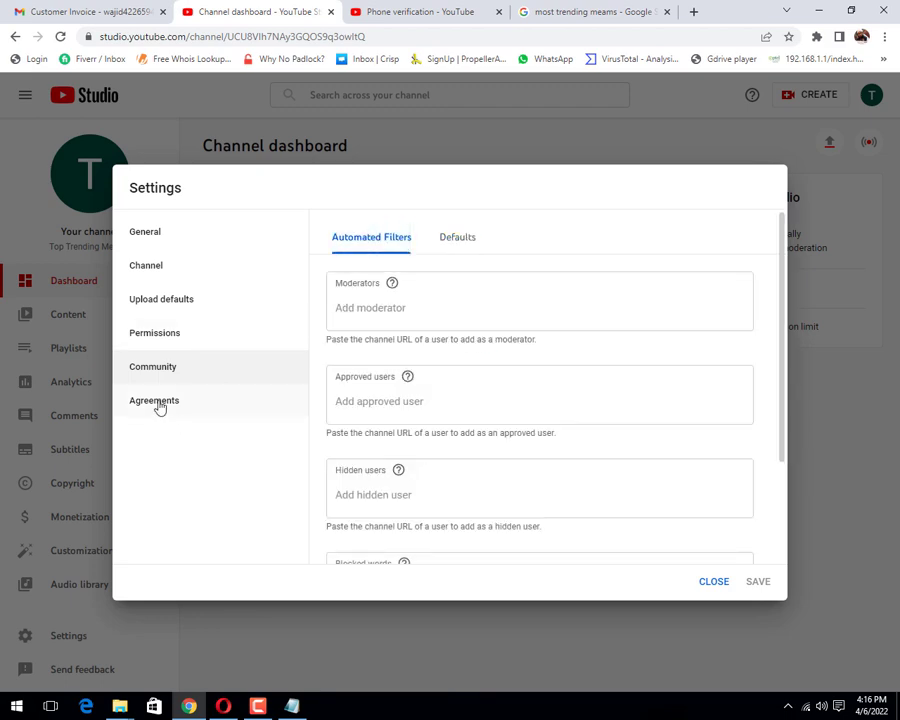
left_click(158, 406)
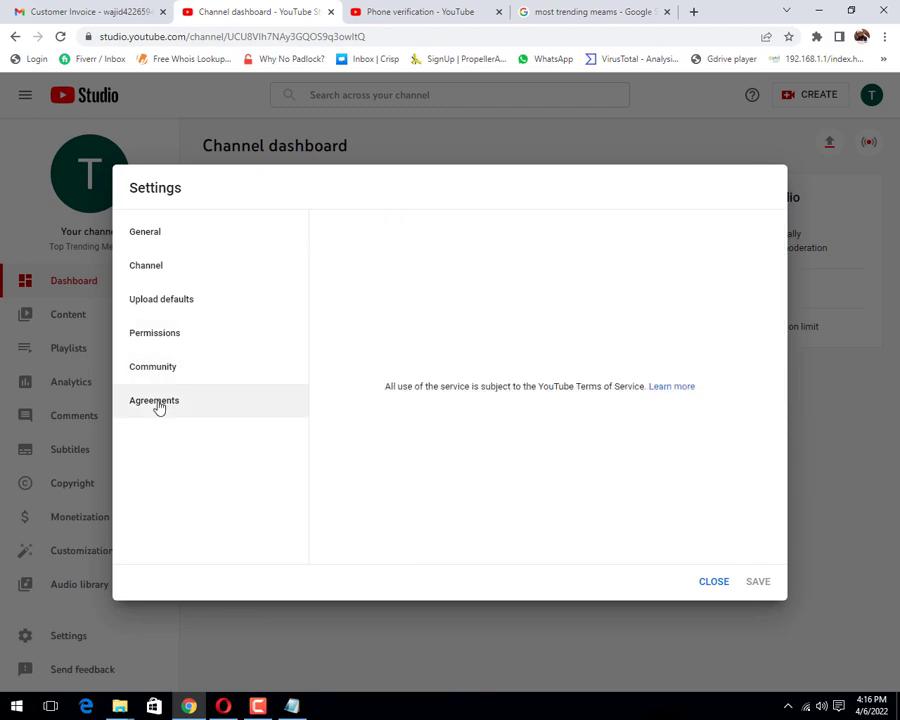
left_click(713, 584)
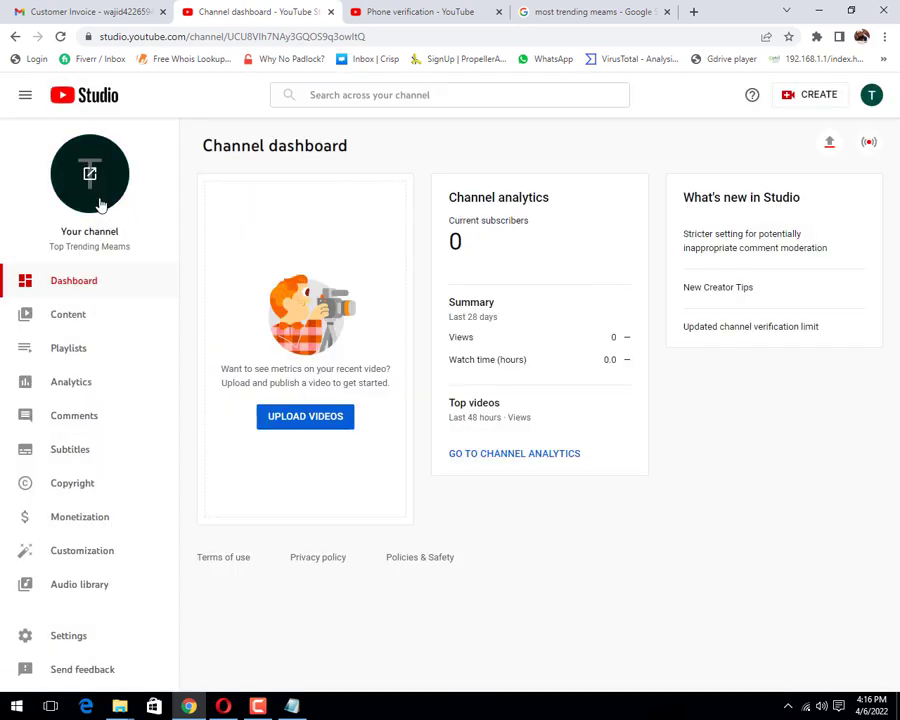
- View the Top Trending Meams YouTube page's Videos, Playlists, Channels and About tabs, ending on Home
left_click(90, 175)
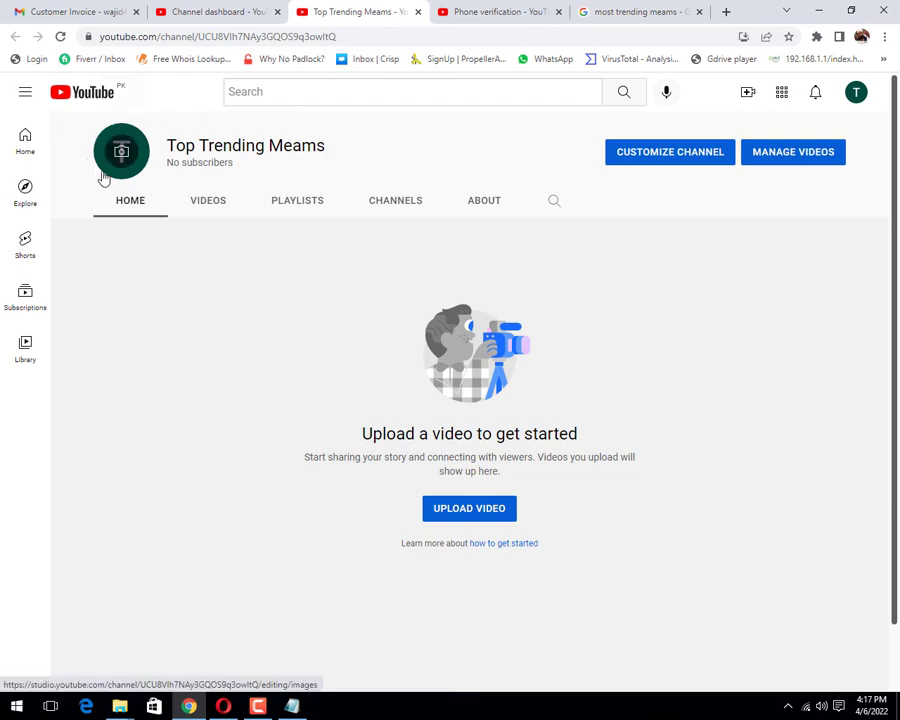
left_click(207, 214)
left_click(296, 203)
left_click(407, 207)
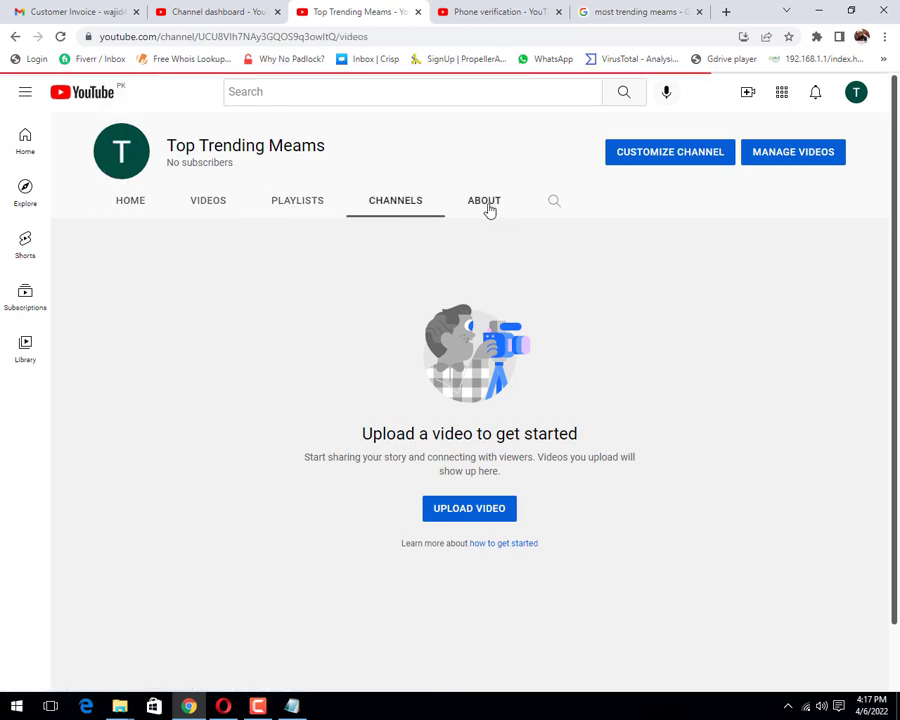
left_click(486, 208)
left_click(300, 207)
left_click(196, 207)
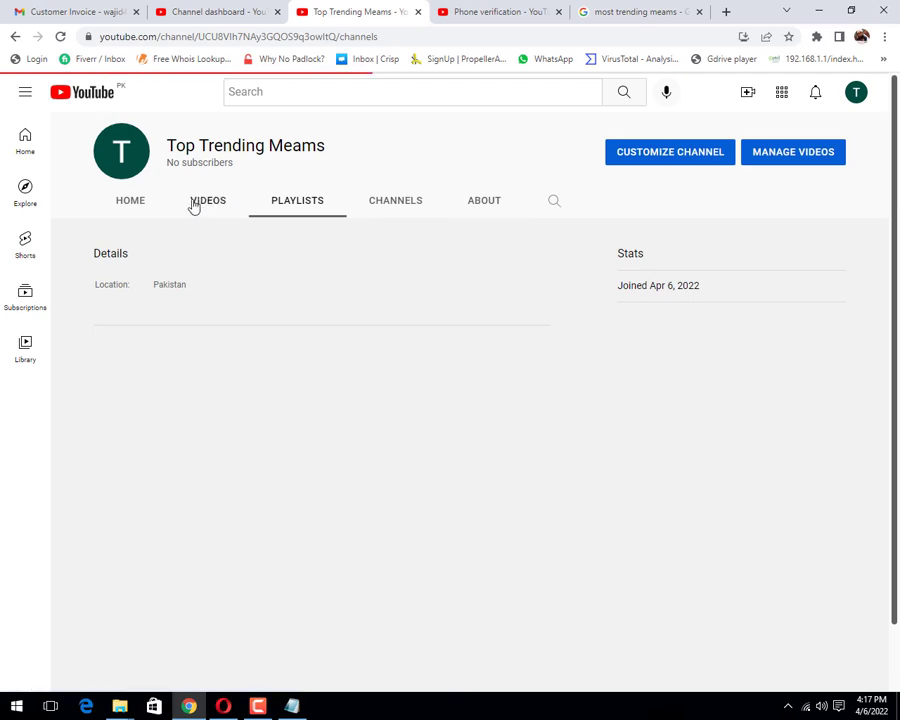
left_click(145, 206)
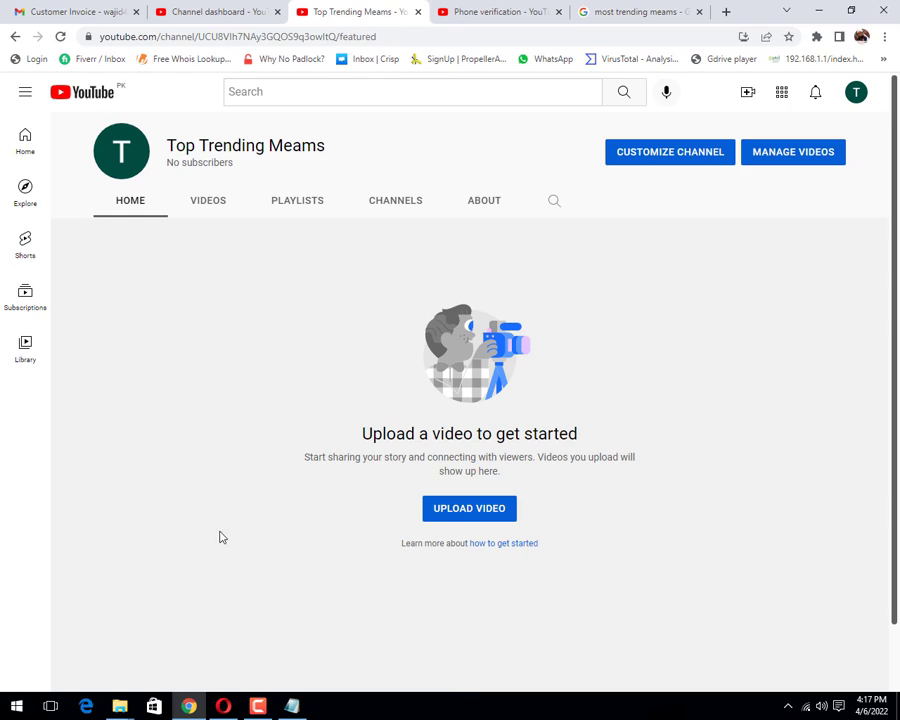
left_click(258, 707)
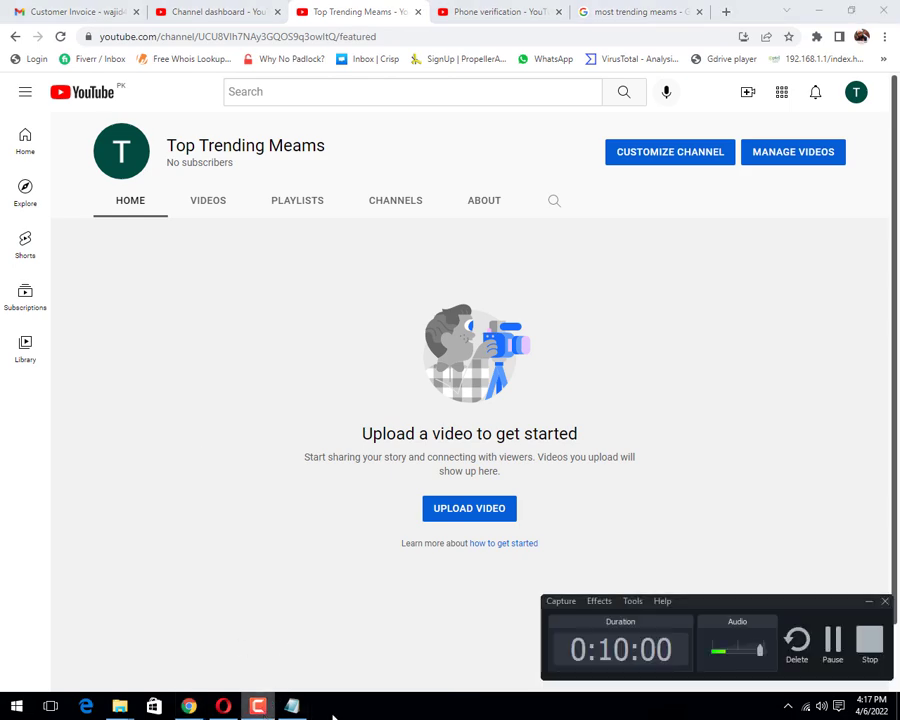